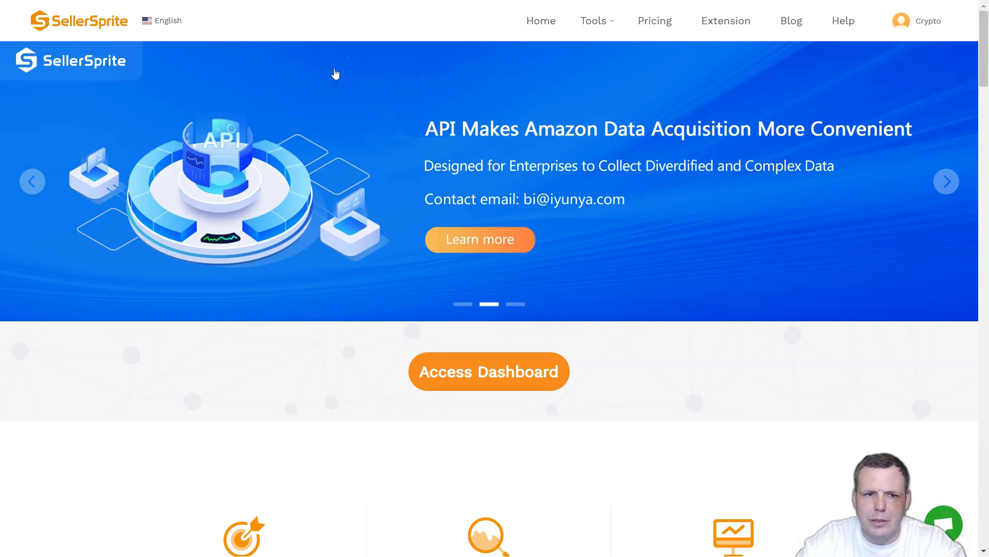
- Review the list of SellerSprite tools, then close it
mouse_move(600, 16)
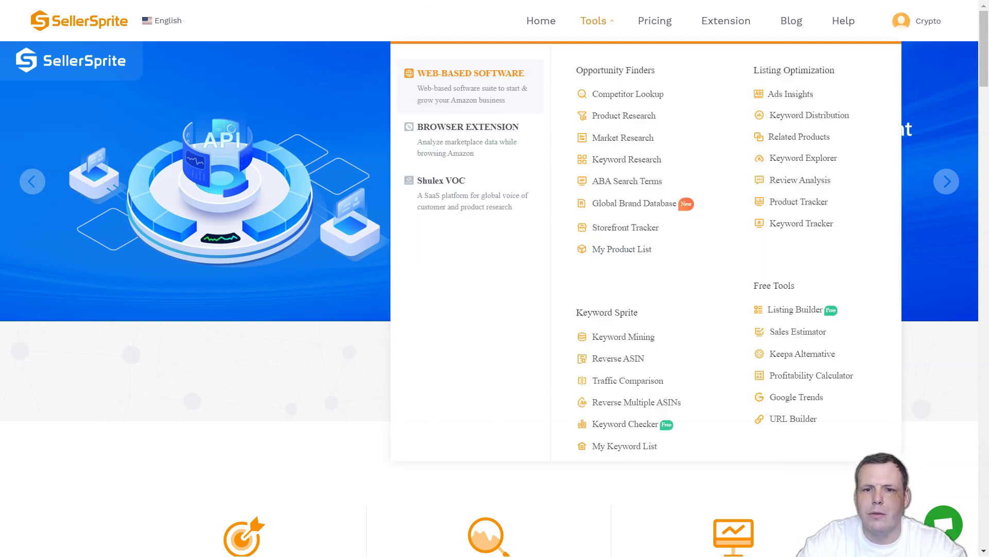
left_click(601, 17)
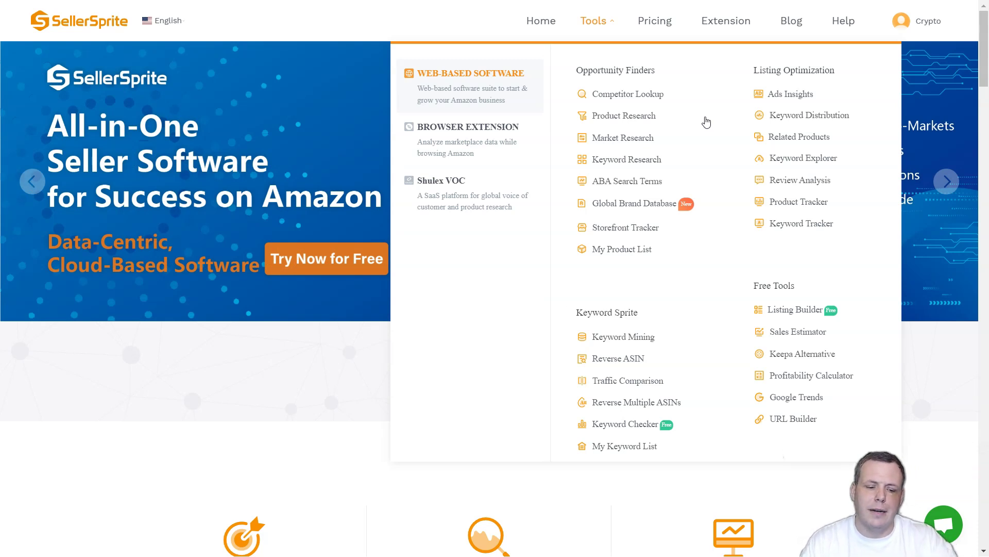
left_click(371, 18)
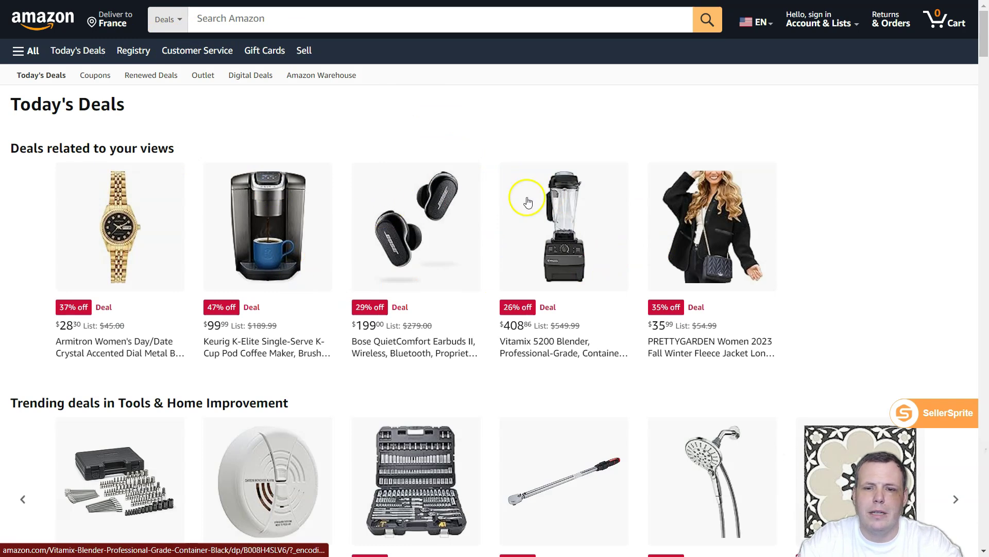
- Move the SellerSprite floating launcher higher on the Today's Deals page and dismiss its menu
mouse_move(948, 420)
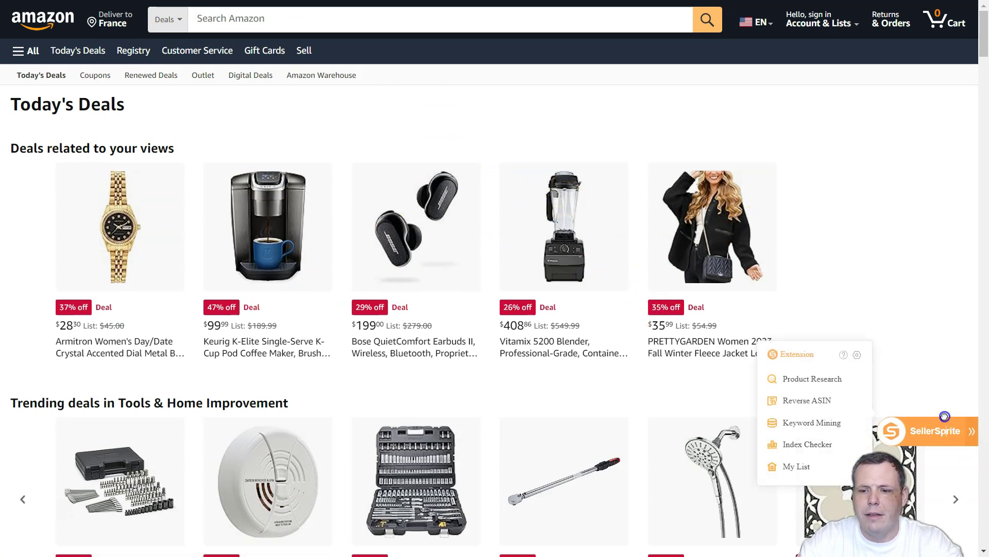
left_click_drag(918, 304, 894, 209)
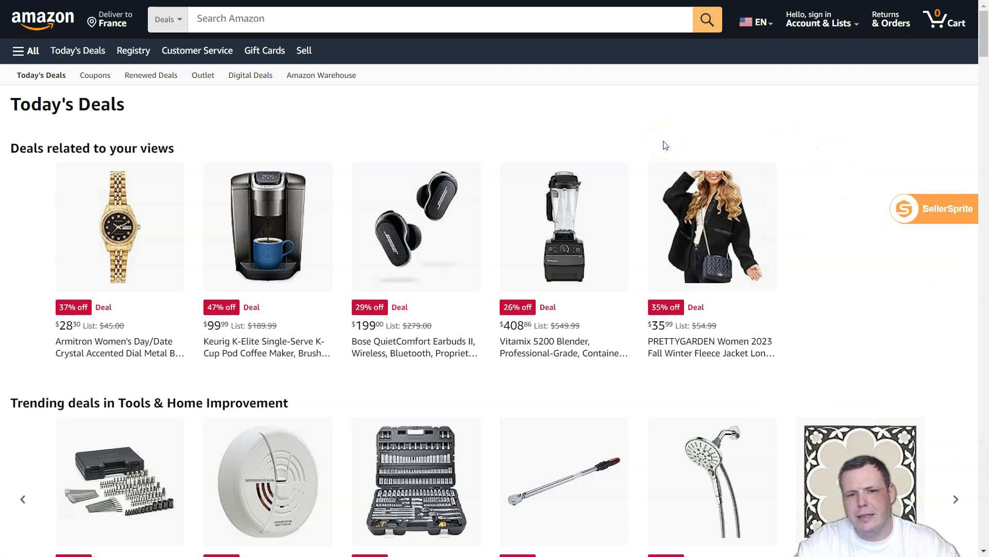
mouse_move(901, 207)
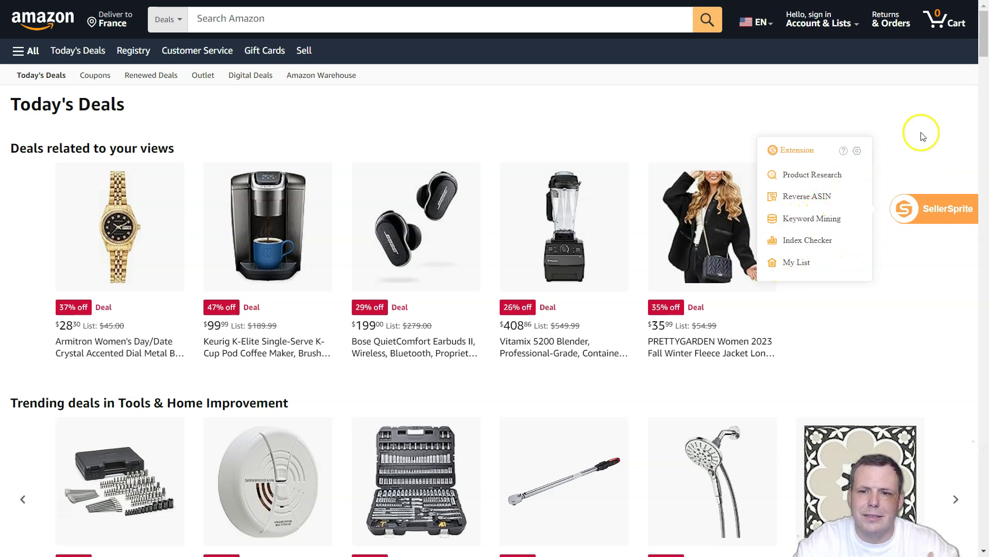
left_click(942, 116)
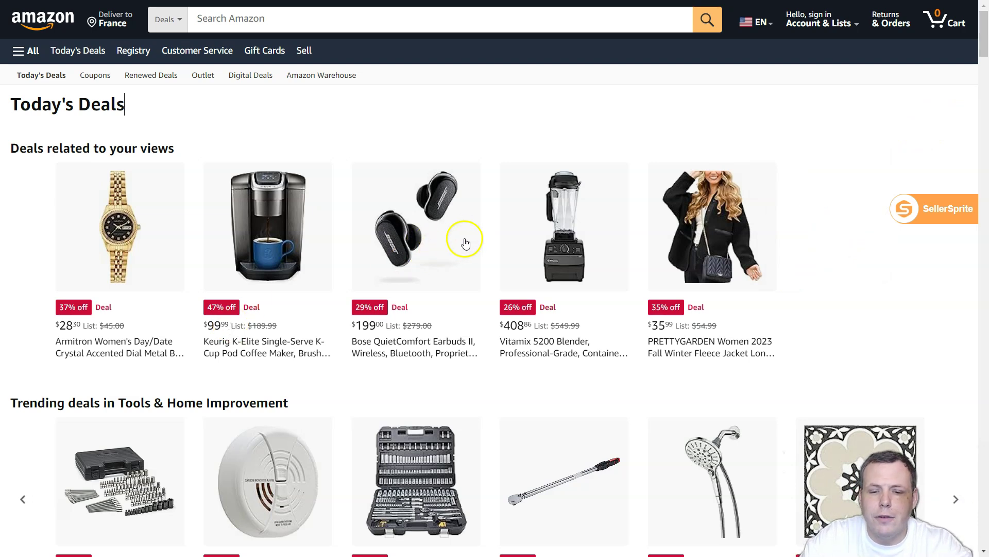
scroll(467, 248, "down", 4)
scroll(482, 258, "up", 2)
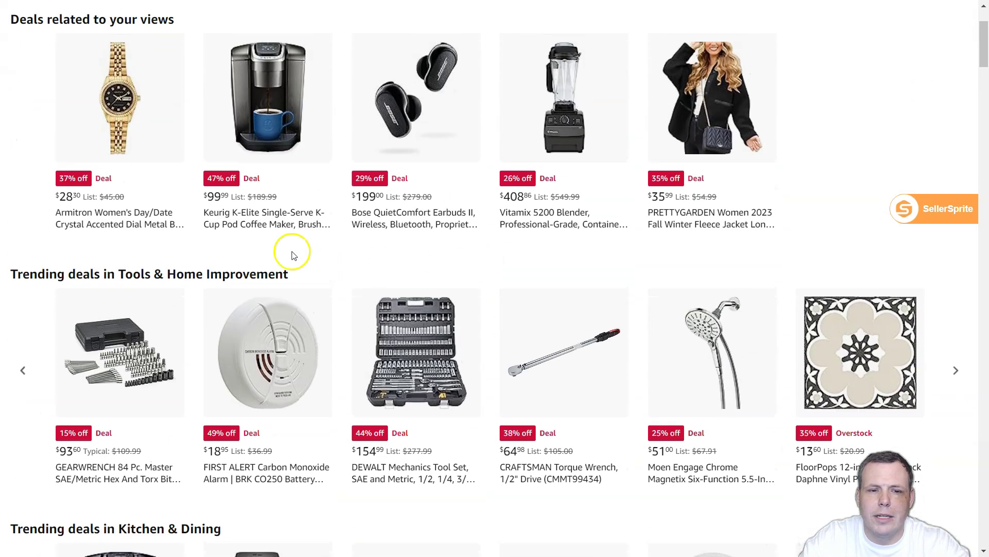
scroll(618, 257, "up", 1)
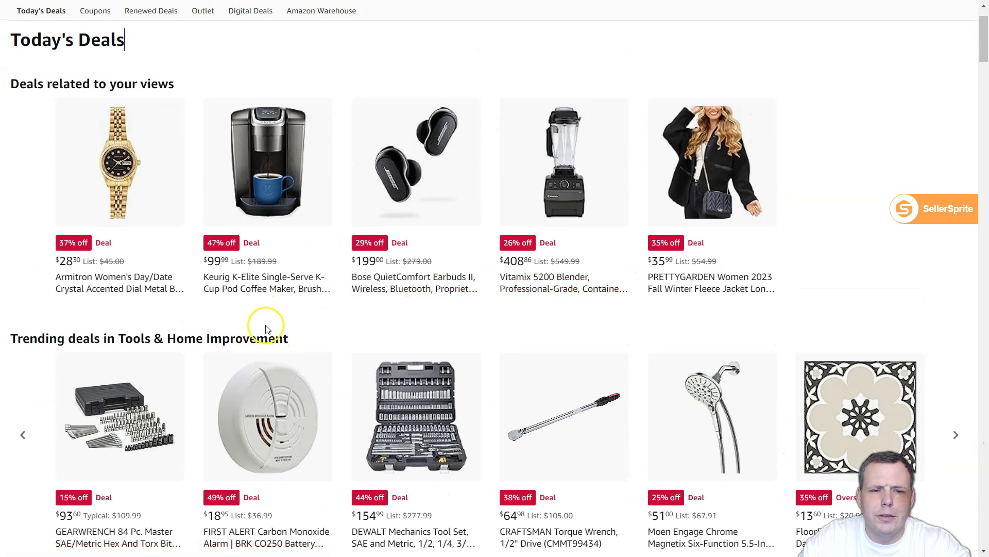
- Open the Keurig K-Elite deal's product page and review its SellerSprite sales panel
left_click(256, 282)
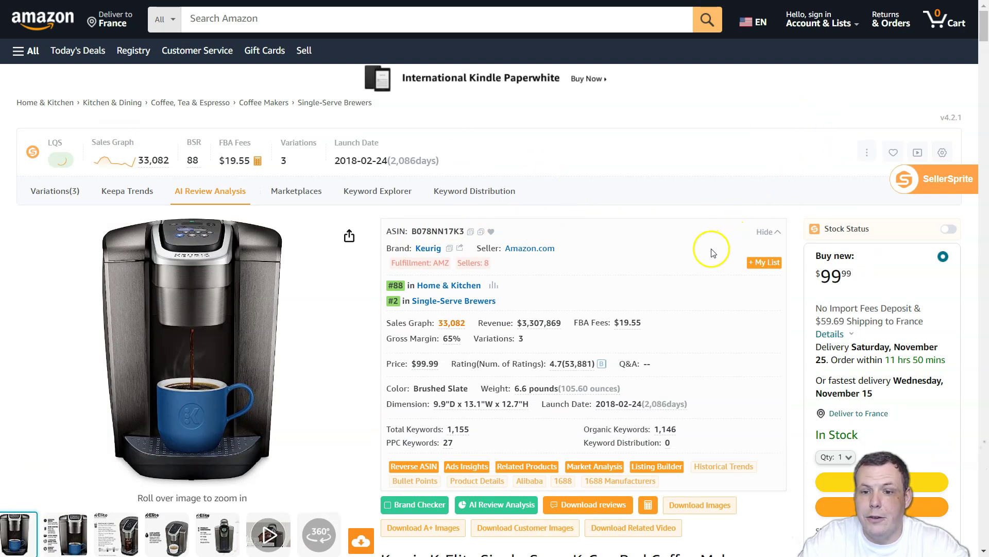
scroll(713, 250, "down", 3)
scroll(747, 221, "up", 2)
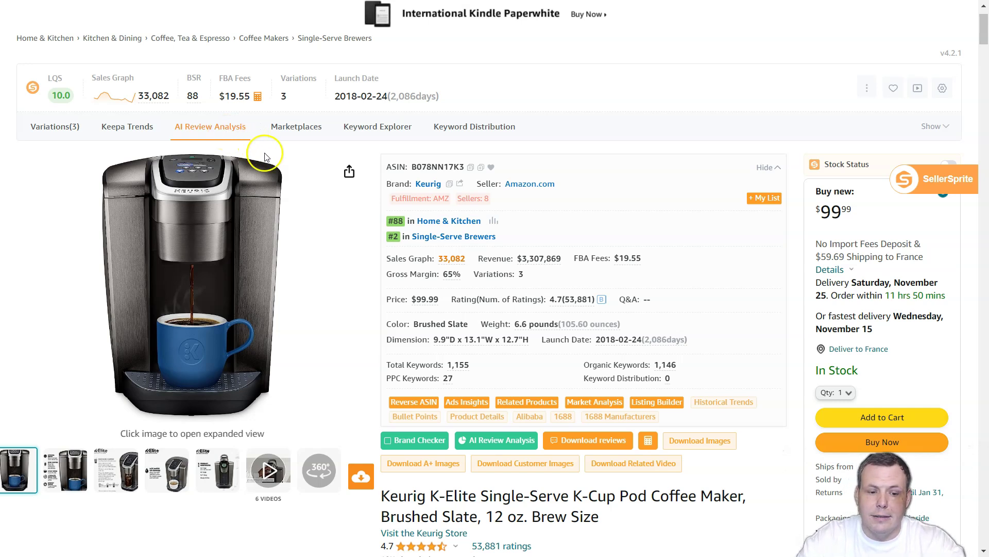
scroll(273, 163, "up", 1)
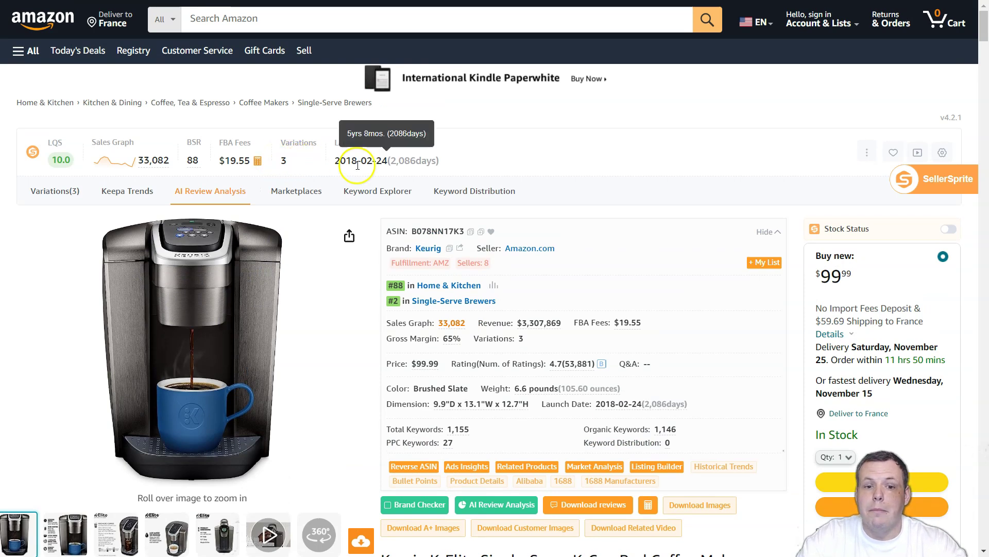
scroll(496, 231, "down", 2)
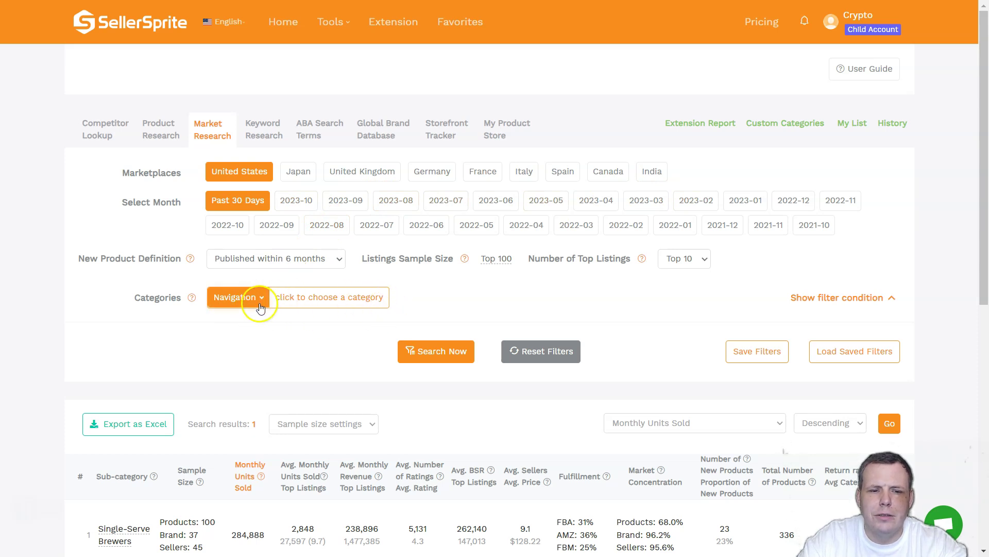
left_click(260, 307)
left_click(236, 324)
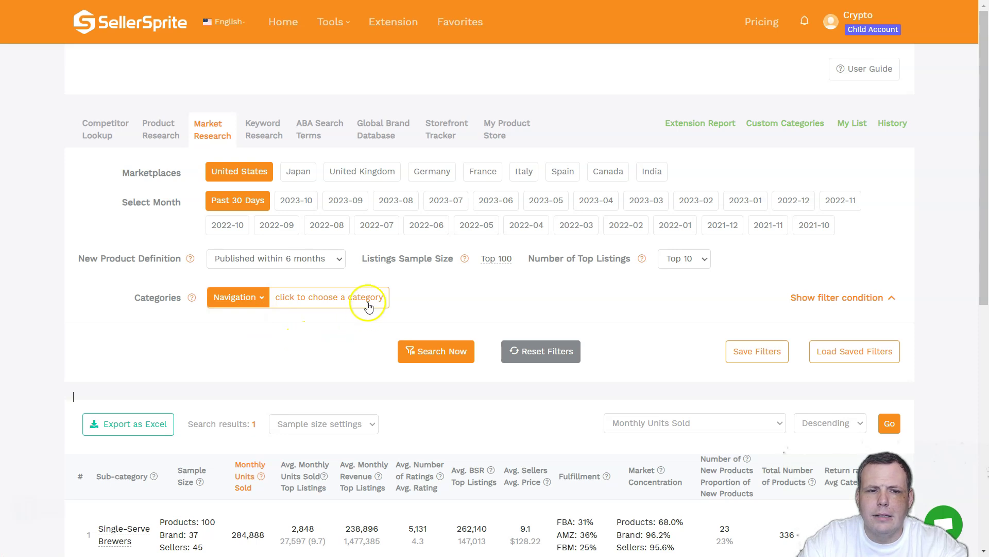
scroll(412, 216, "down", 3)
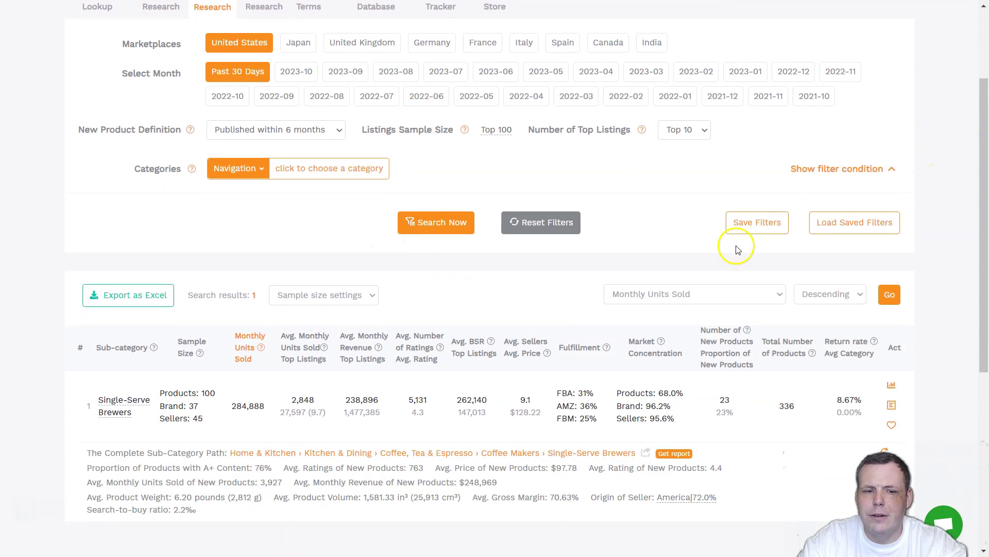
scroll(742, 240, "down", 2)
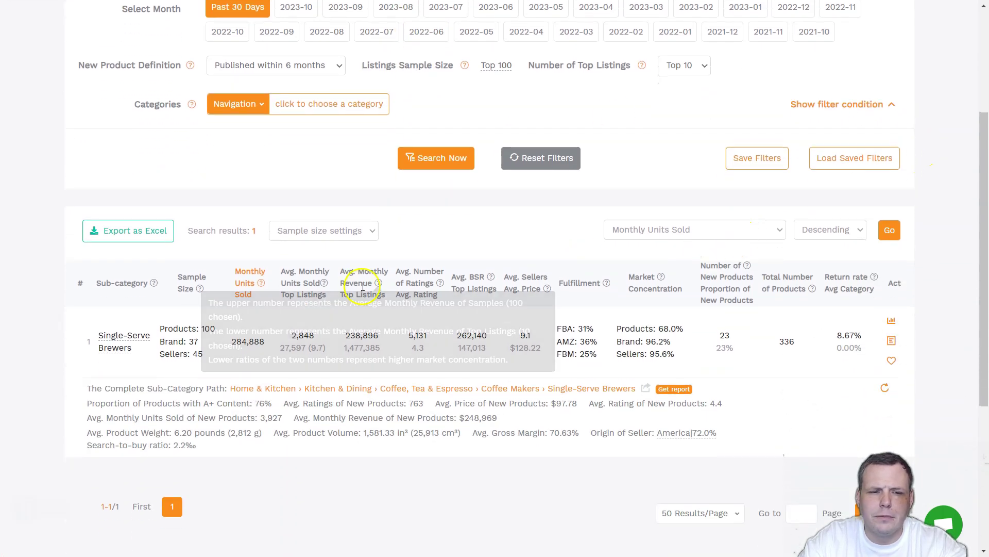
mouse_move(111, 358)
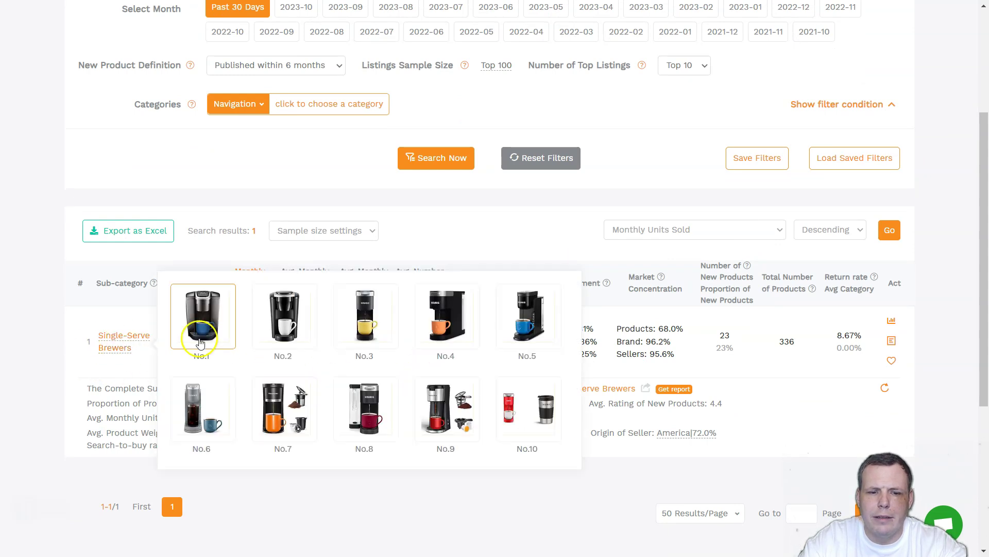
mouse_move(200, 288)
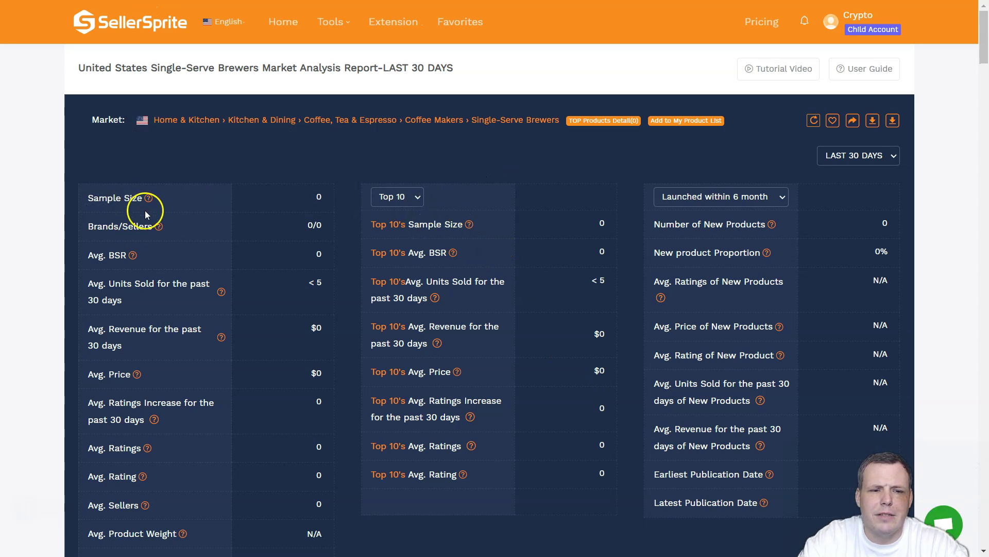
- Scroll the Single-Serve Brewers report and read the Number of New Products explanation
scroll(757, 208, "down", 1)
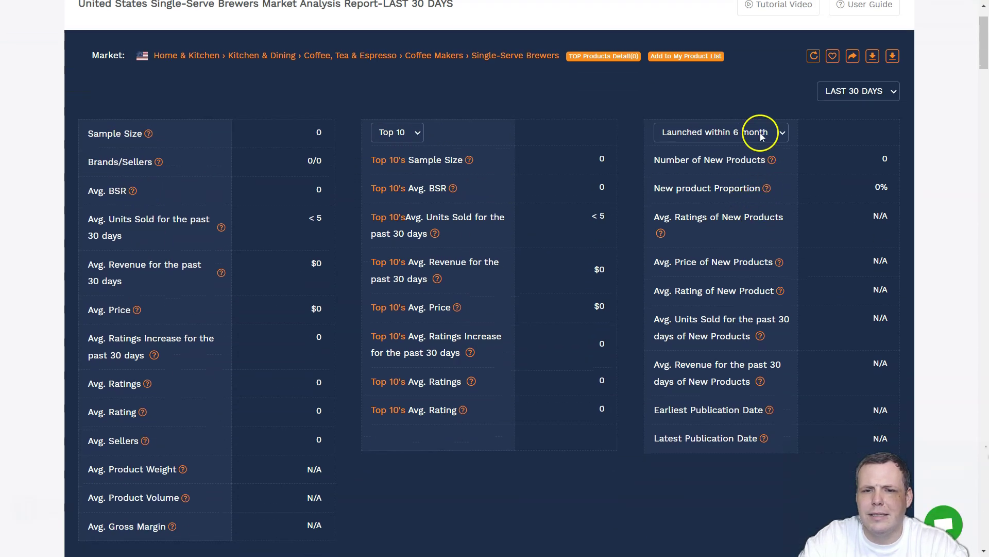
mouse_move(771, 164)
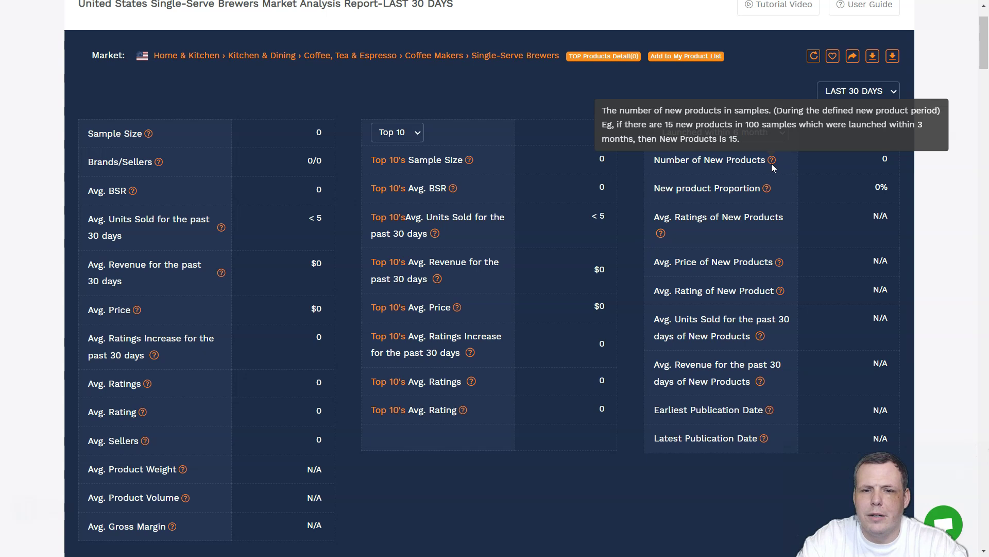
left_click(772, 161)
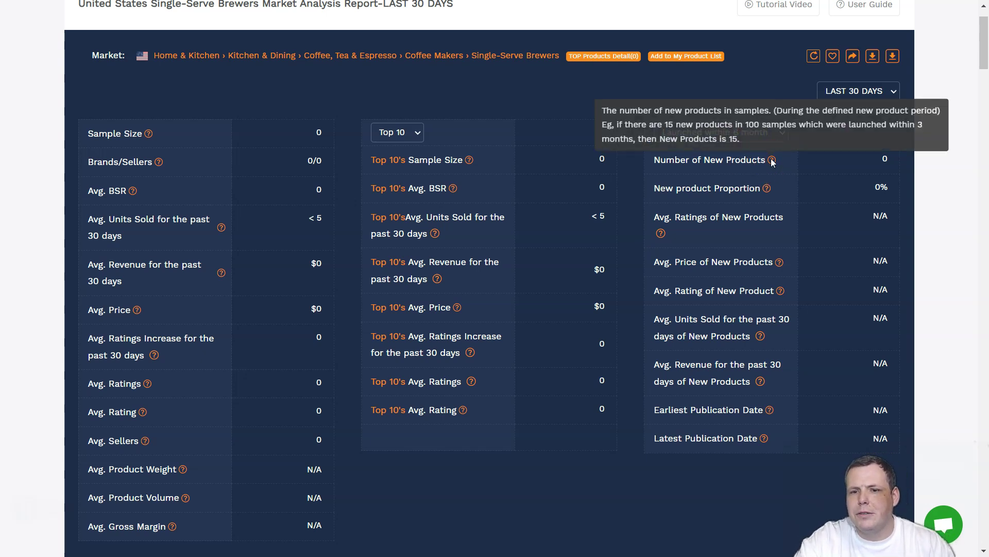
left_click(772, 162)
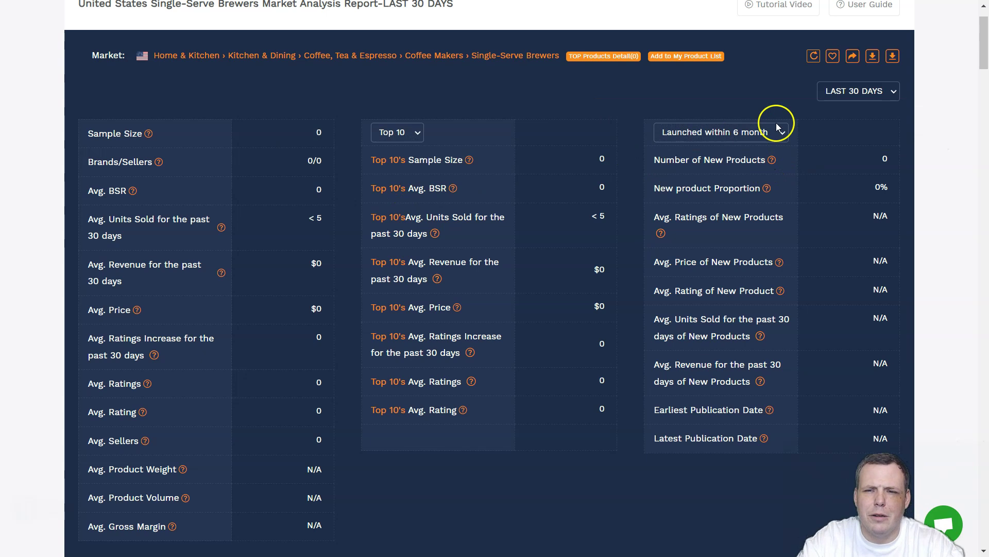
- Keep the report period at LAST 30 DAYS and scroll further down the report
left_click(868, 90)
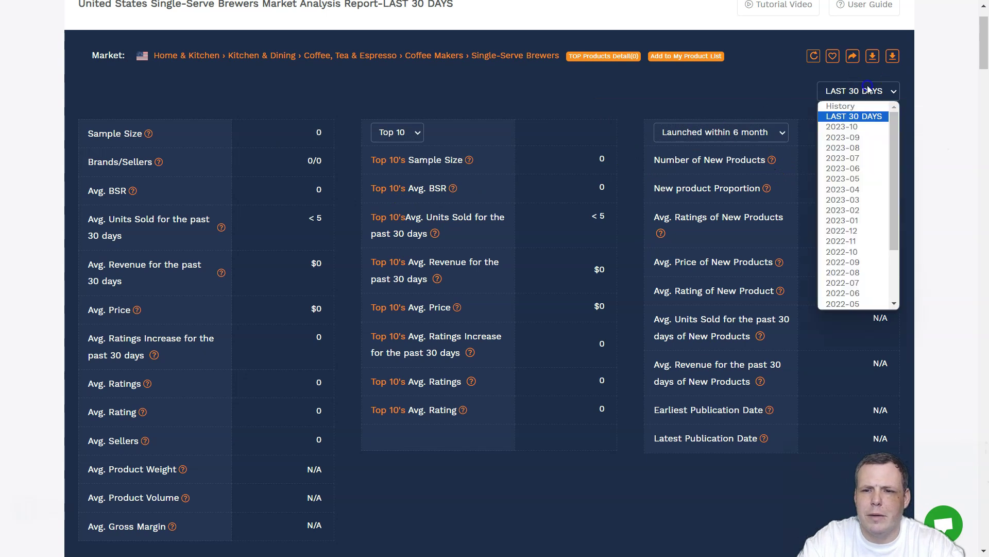
left_click(864, 116)
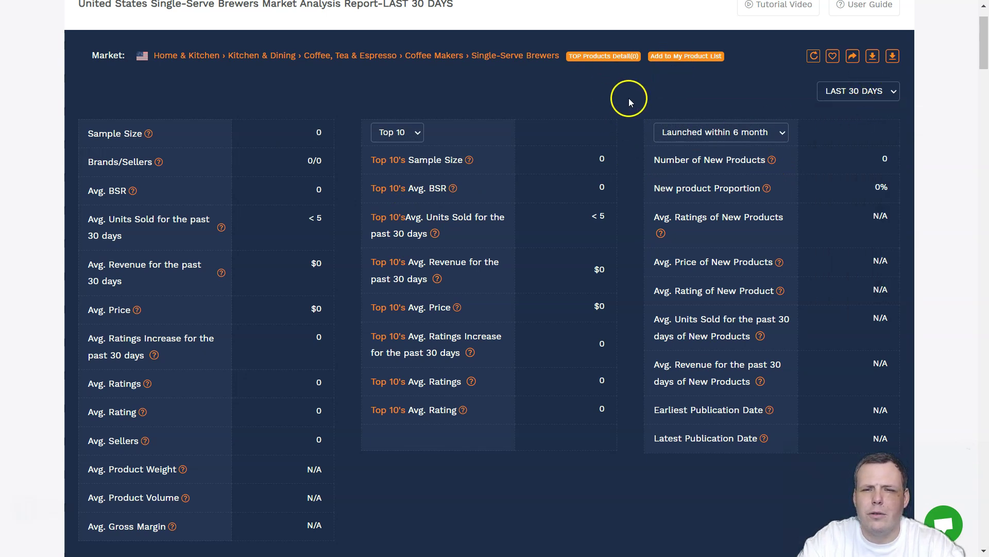
scroll(515, 301, "down", 5)
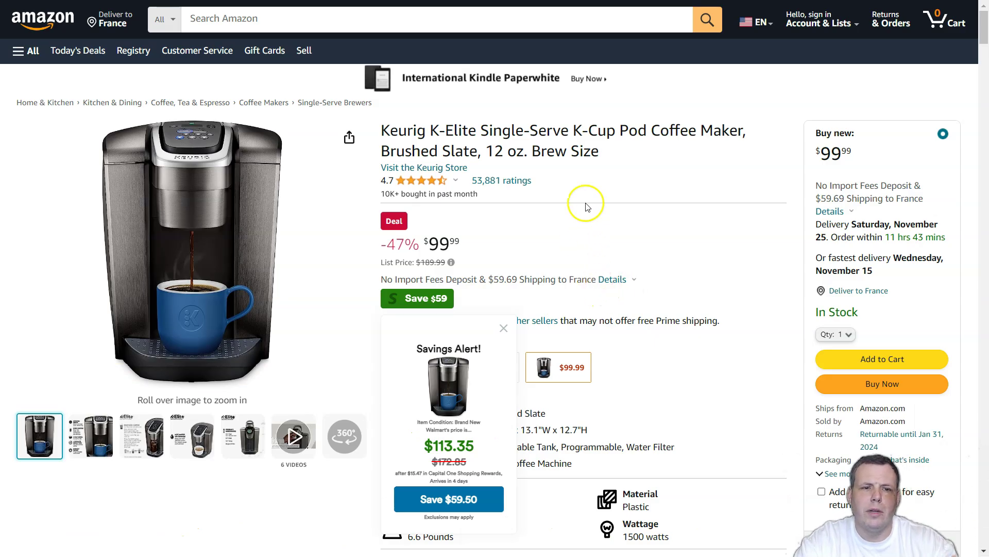
- Search Amazon for Keurig
left_click(343, 9)
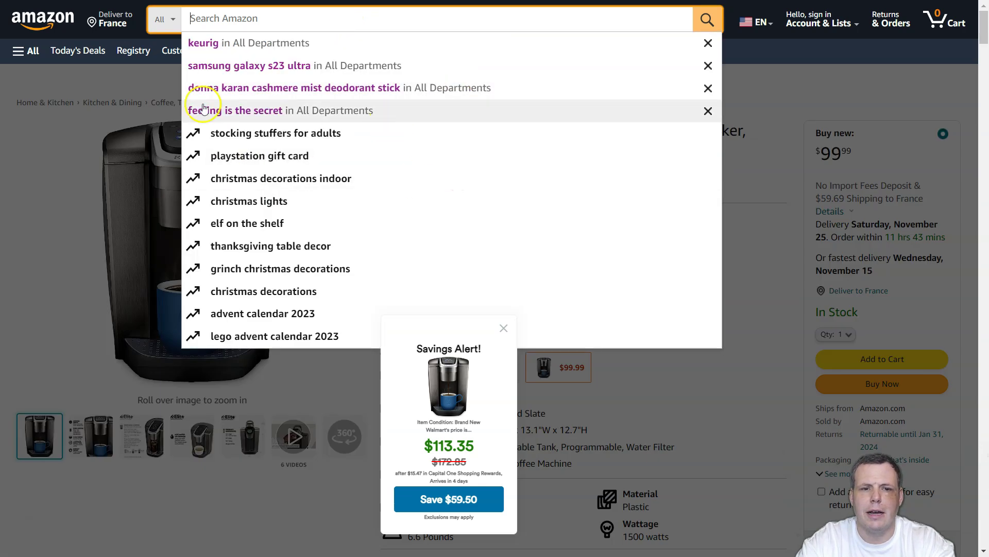
type("Keurig")
key("Return")
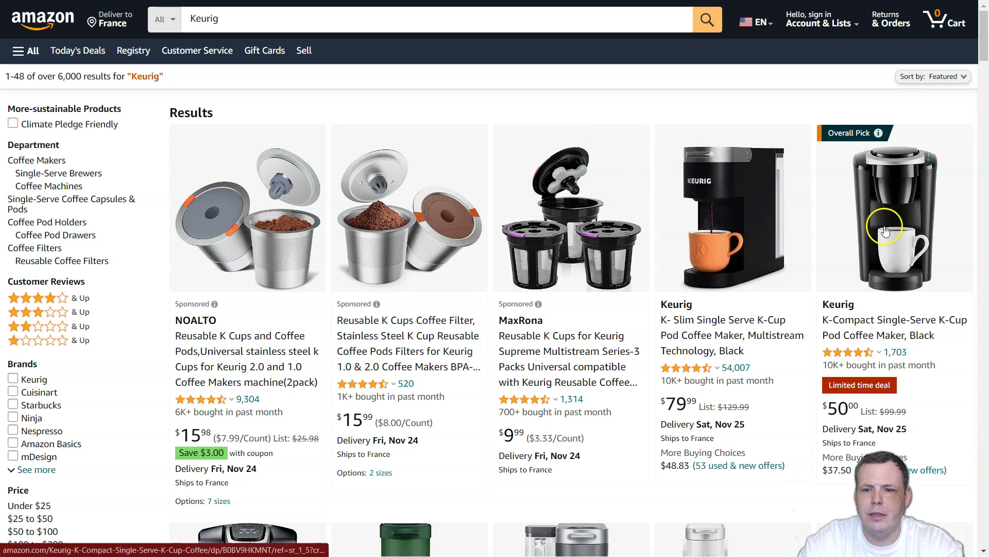
- Open the SellerSprite keyword panel on the Keurig search results
scroll(634, 165, "down", 3)
scroll(637, 157, "up", 3)
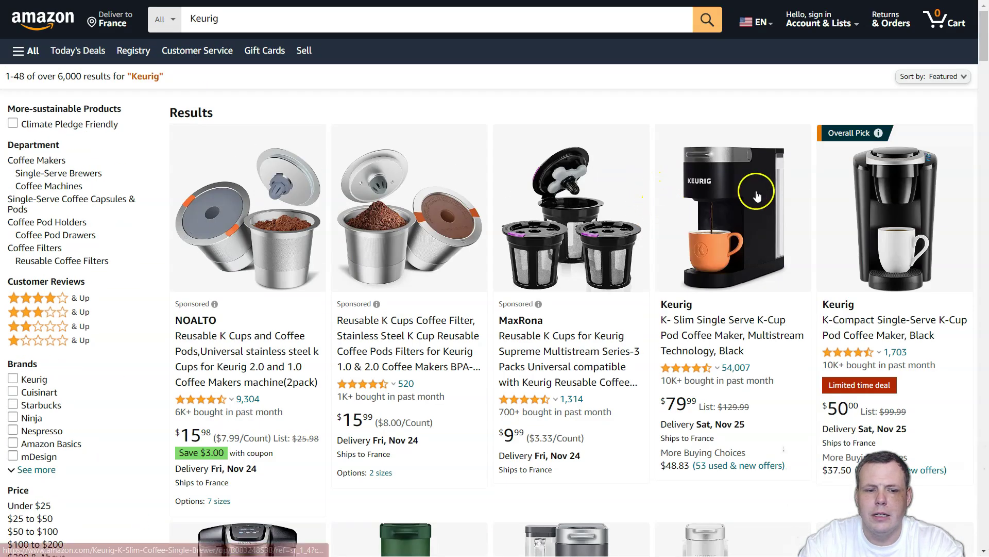
mouse_move(879, 133)
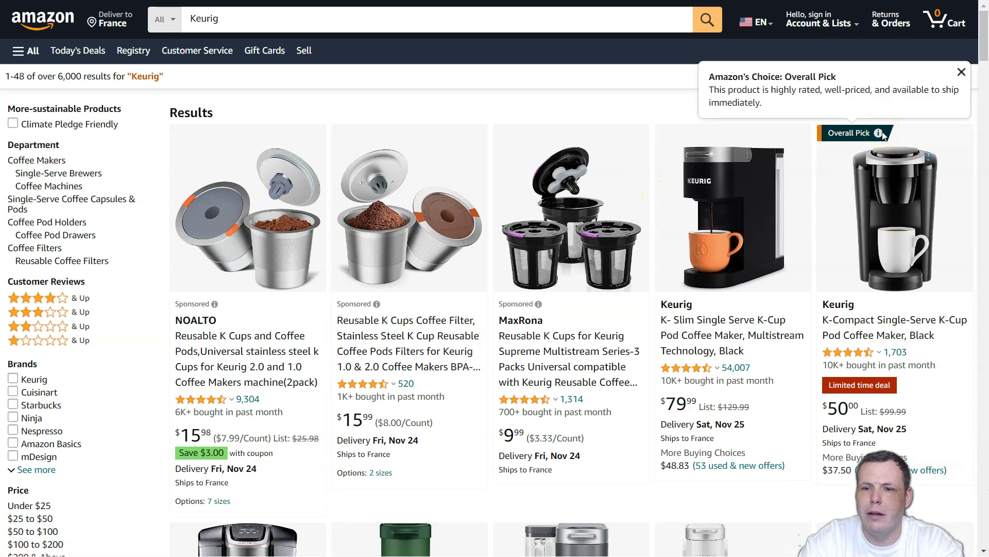
left_click(860, 137)
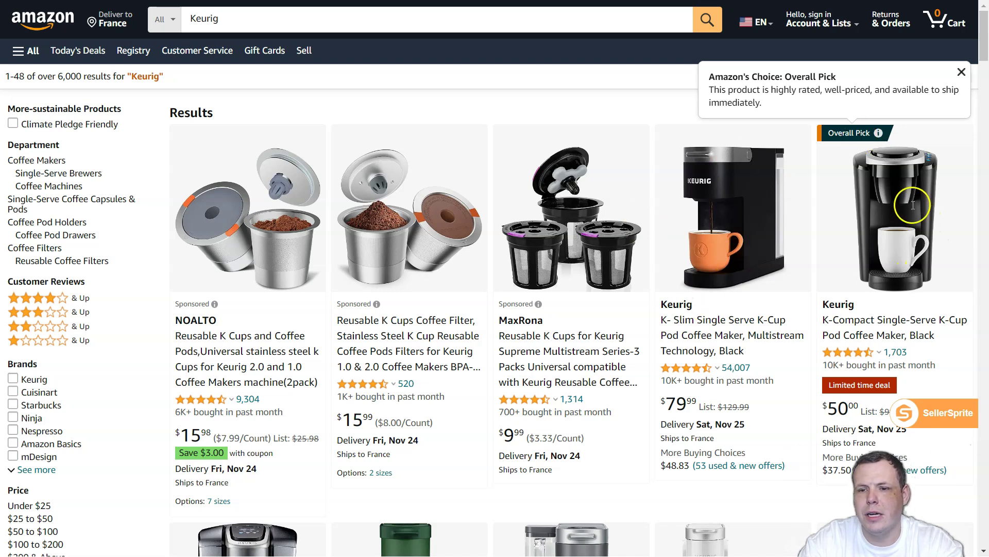
- Let the keurig keyword panel load, then start Analyze to bring up the 100-product sample tip
scroll(702, 237, "down", 2)
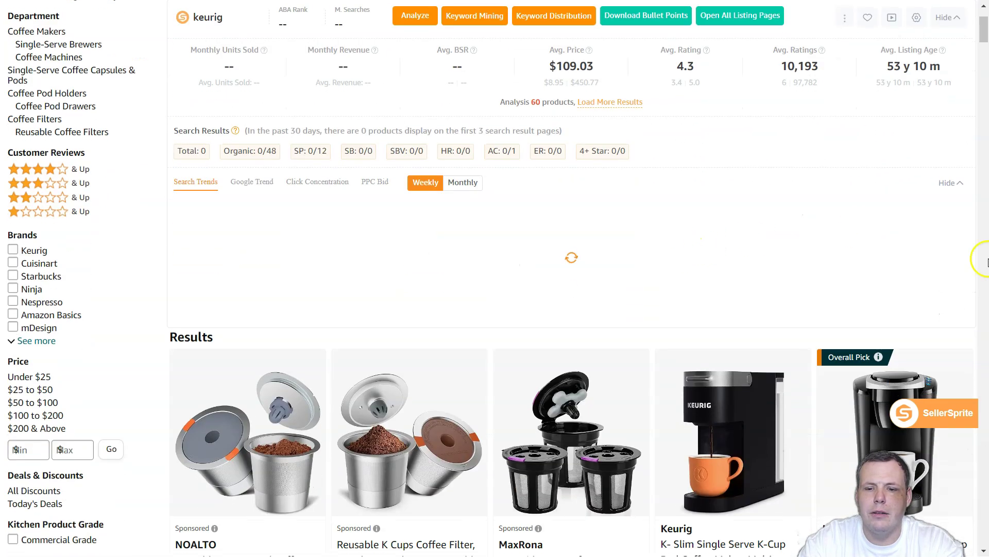
scroll(928, 276, "down", 2)
scroll(597, 321, "up", 5)
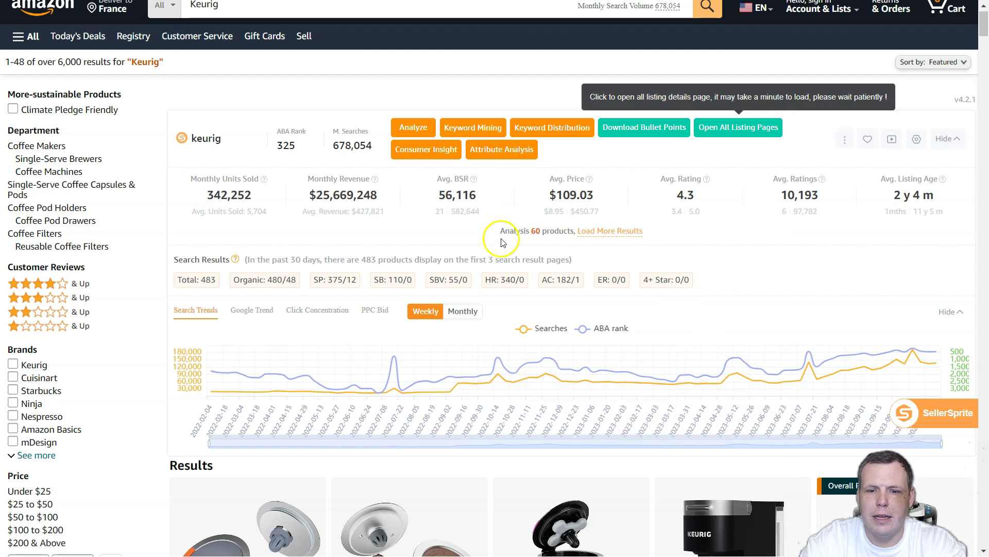
scroll(548, 243, "up", 1)
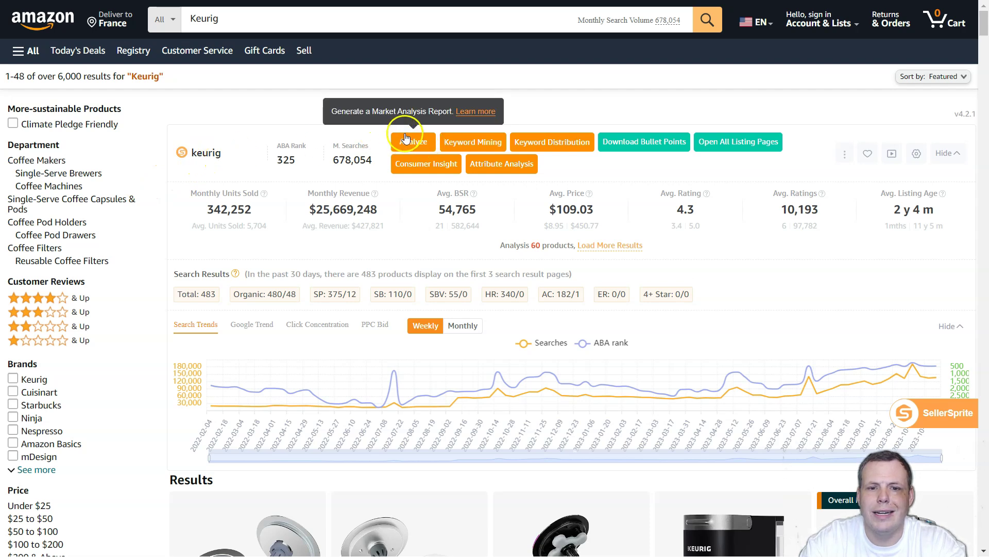
left_click(411, 143)
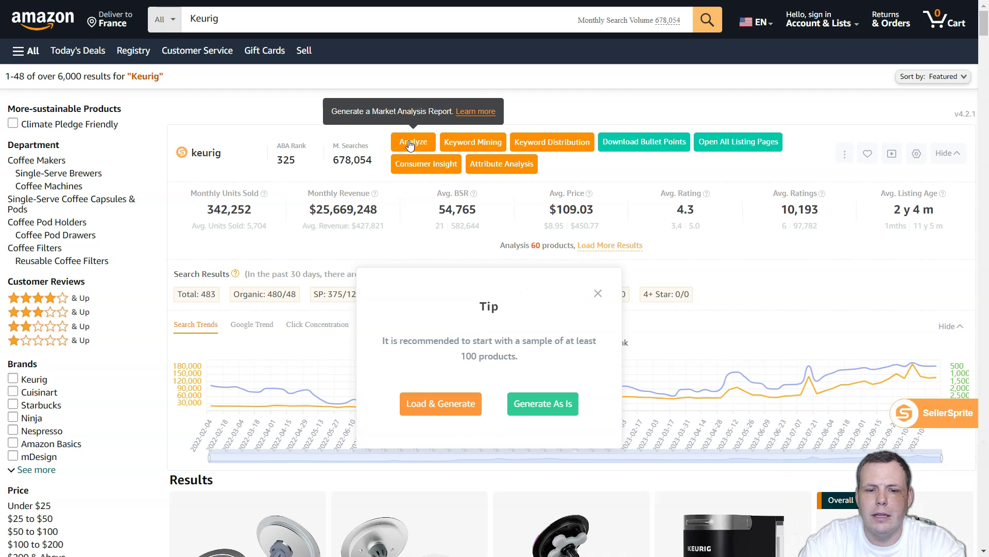
left_click(556, 406)
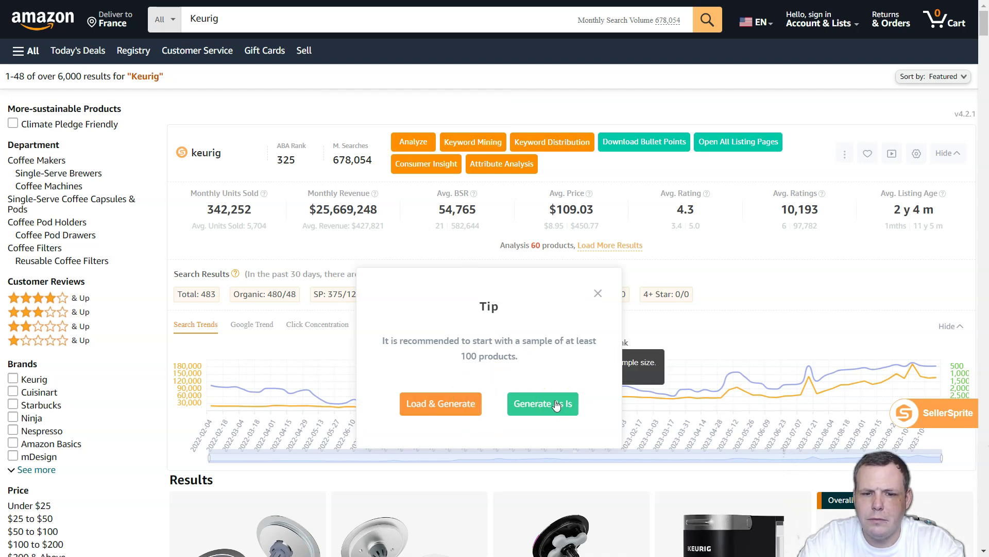
- Load 100 products, generate the Keurig market analysis report, and view it
left_click(438, 407)
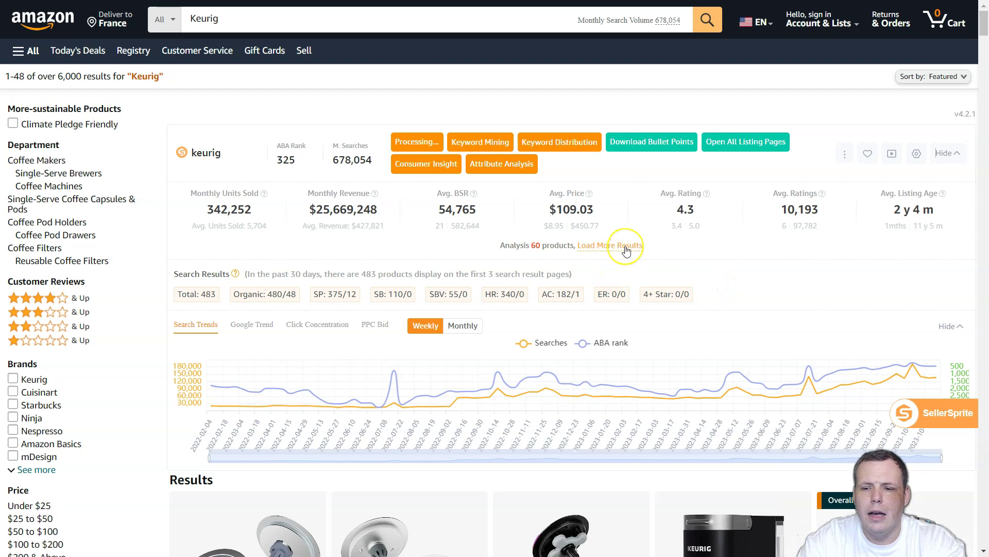
left_click(481, 170)
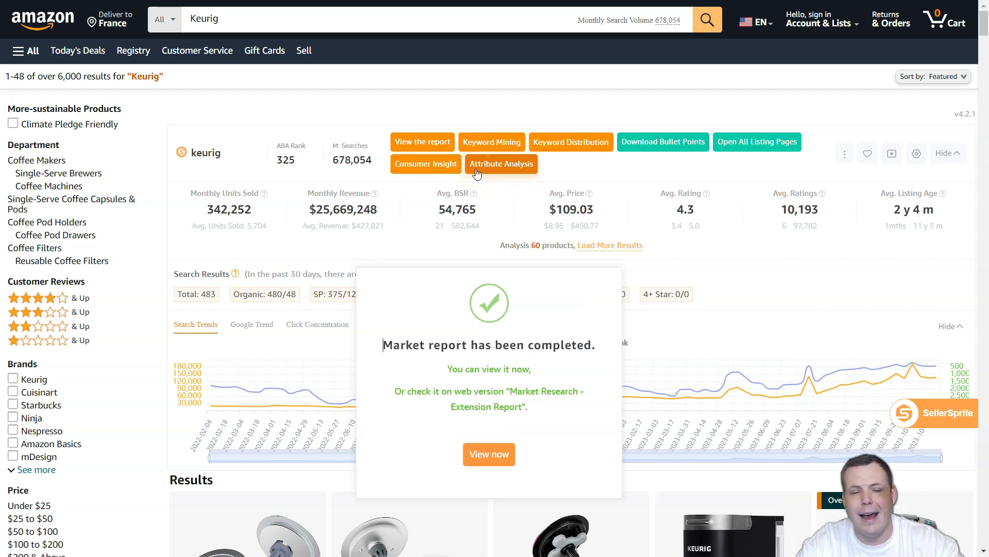
left_click(511, 340)
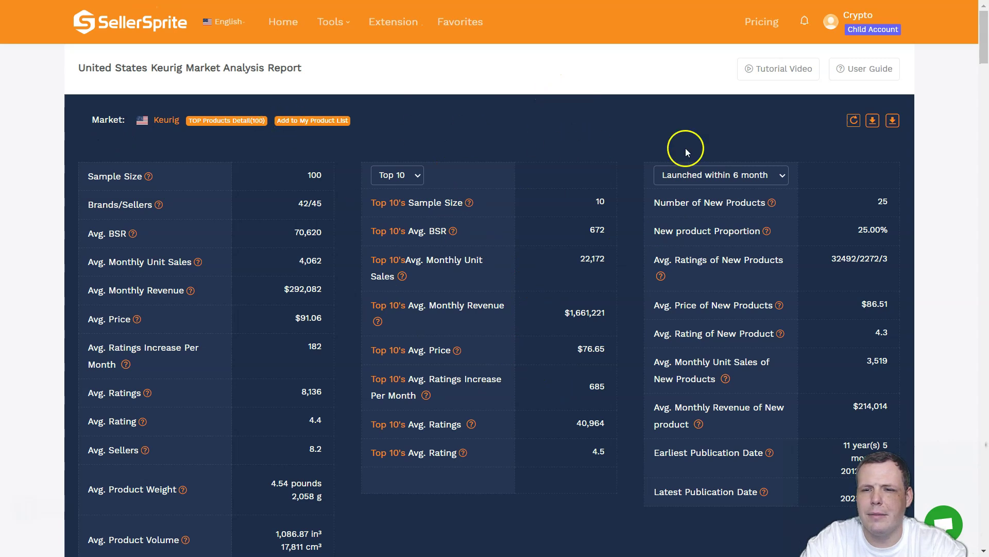
- Browse the 142 Keurig TOP Products Detail list, then open Single-Serve Brewers market analysis
left_click(233, 123)
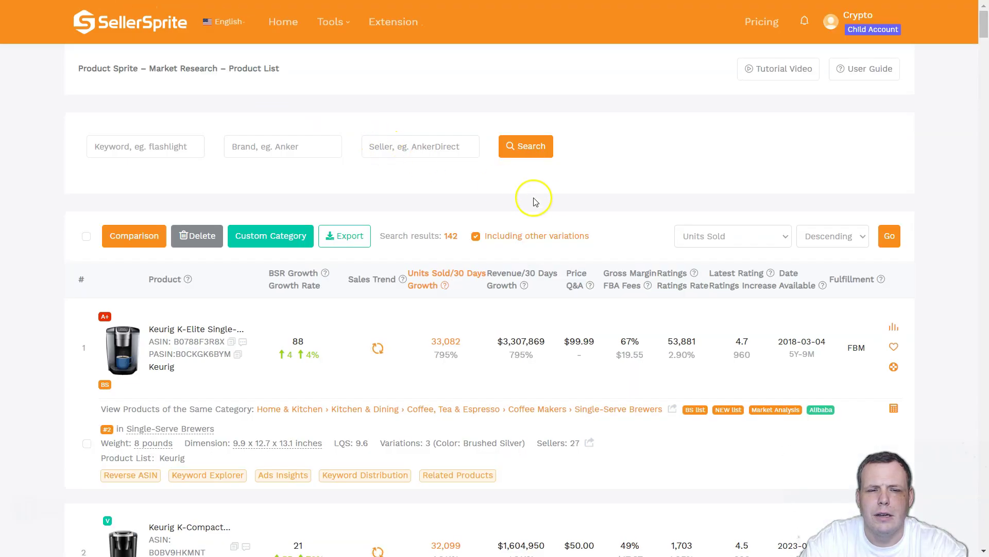
scroll(521, 238, "down", 3)
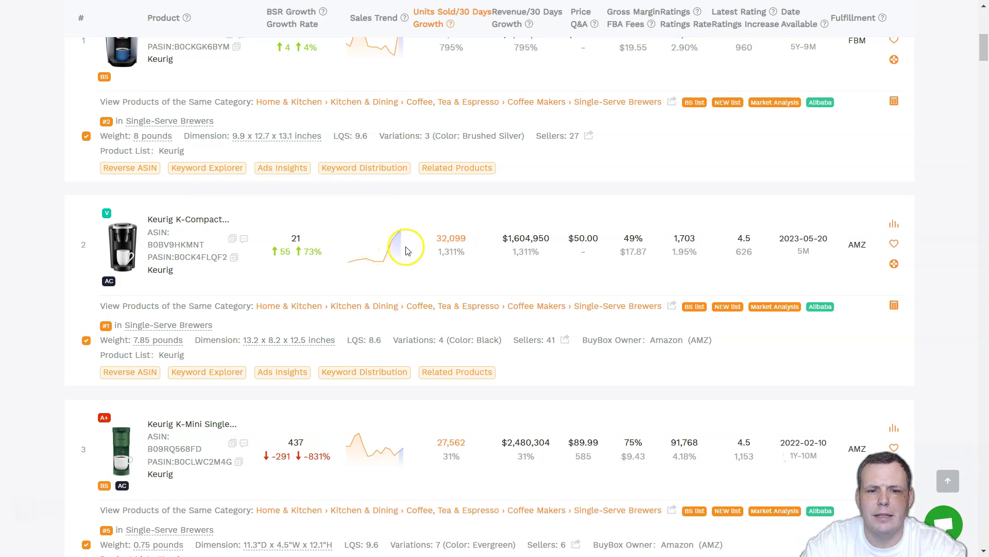
scroll(522, 265, "up", 7)
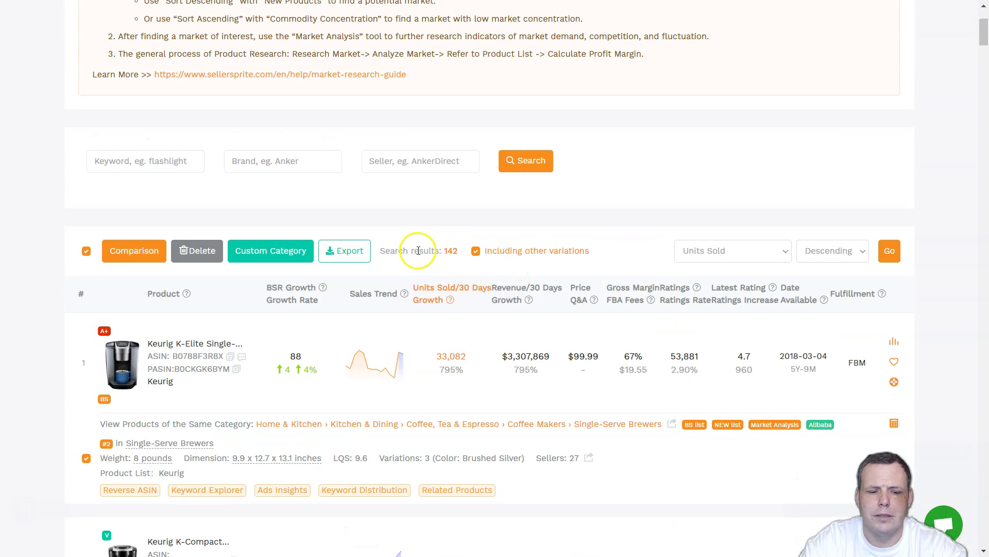
scroll(420, 249, "down", 5)
scroll(342, 94, "up", 1)
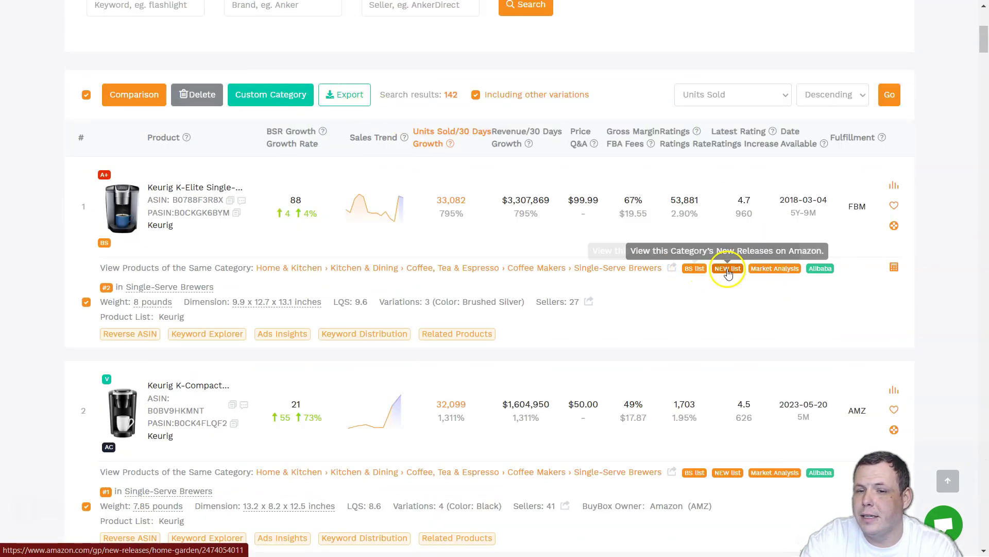
left_click(768, 268)
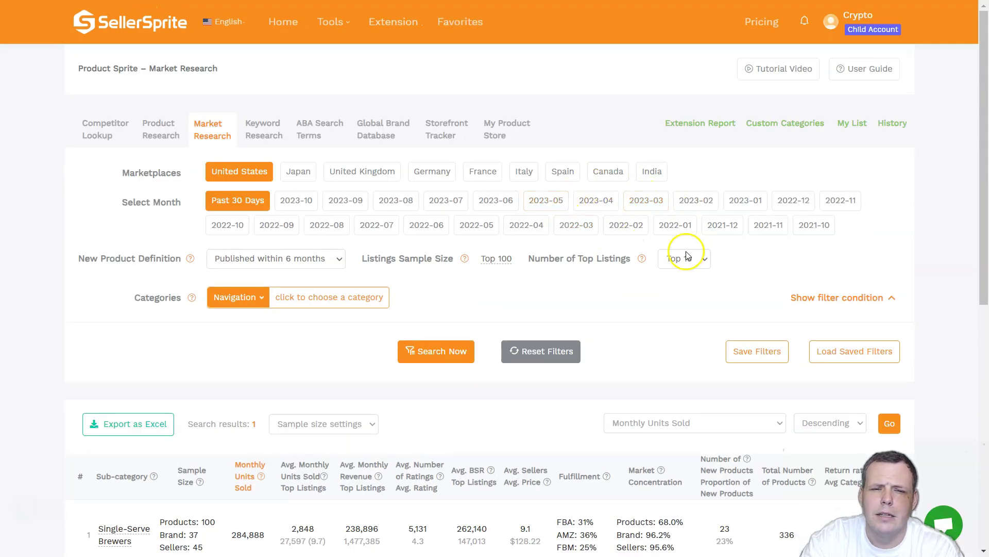
- Scroll the Single-Serve Brewers market research results to reach its Get report option
scroll(663, 309, "down", 1)
scroll(664, 308, "down", 5)
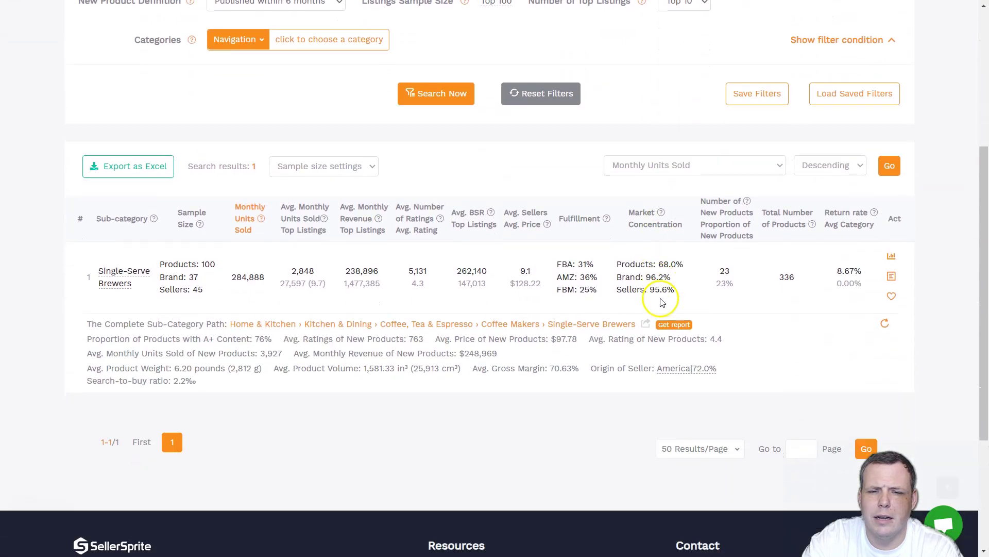
mouse_move(145, 282)
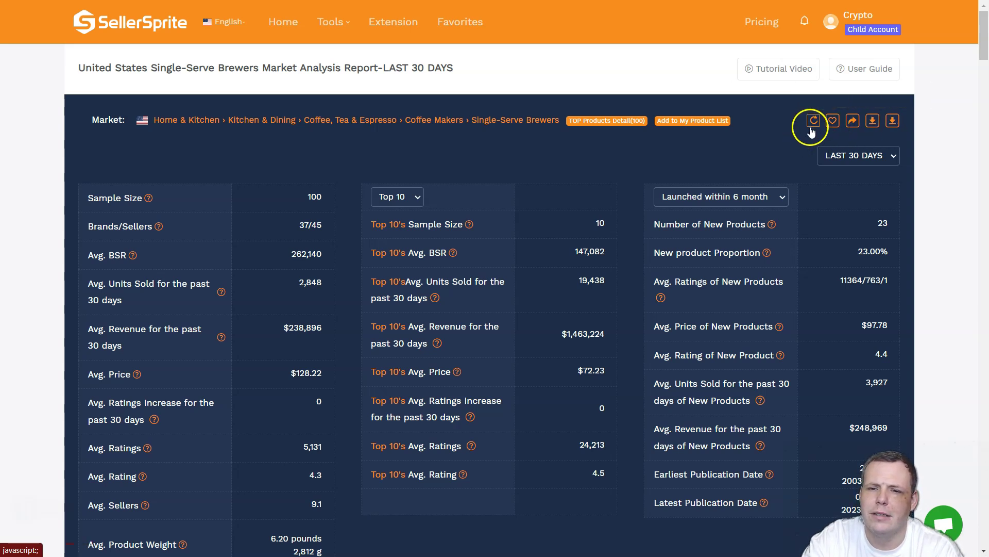
- Change the report's top-products comparison from Top 10 to Top 5
scroll(562, 190, "down", 5)
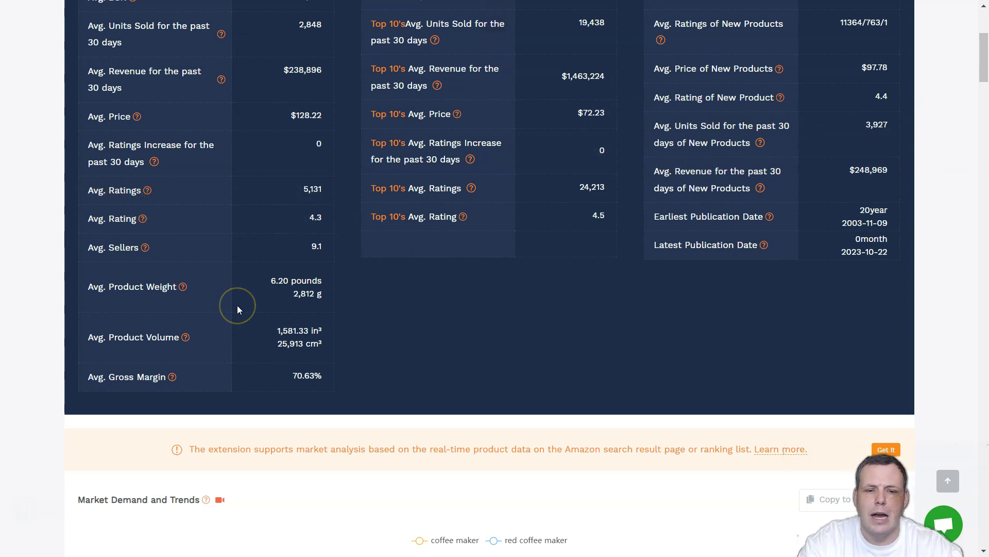
scroll(468, 360, "up", 5)
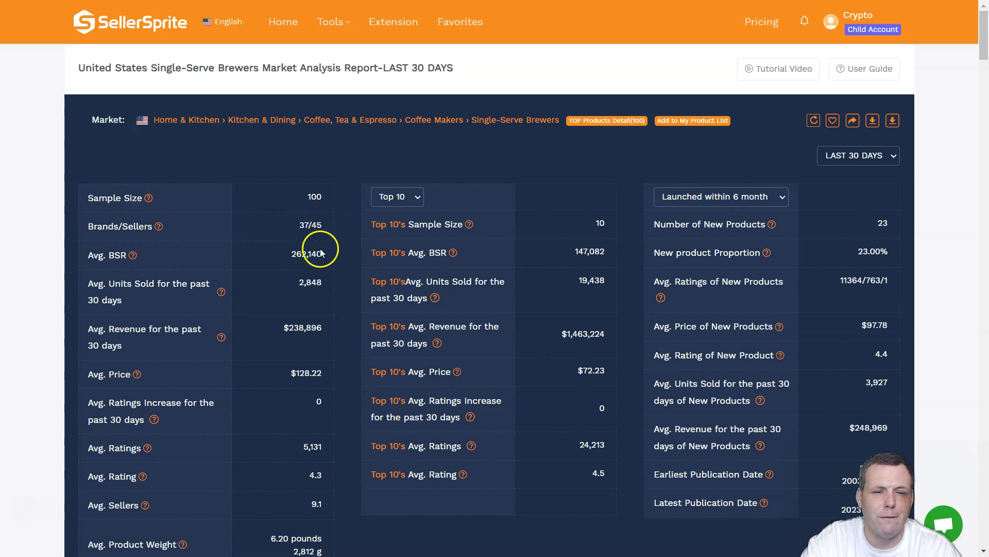
mouse_move(132, 259)
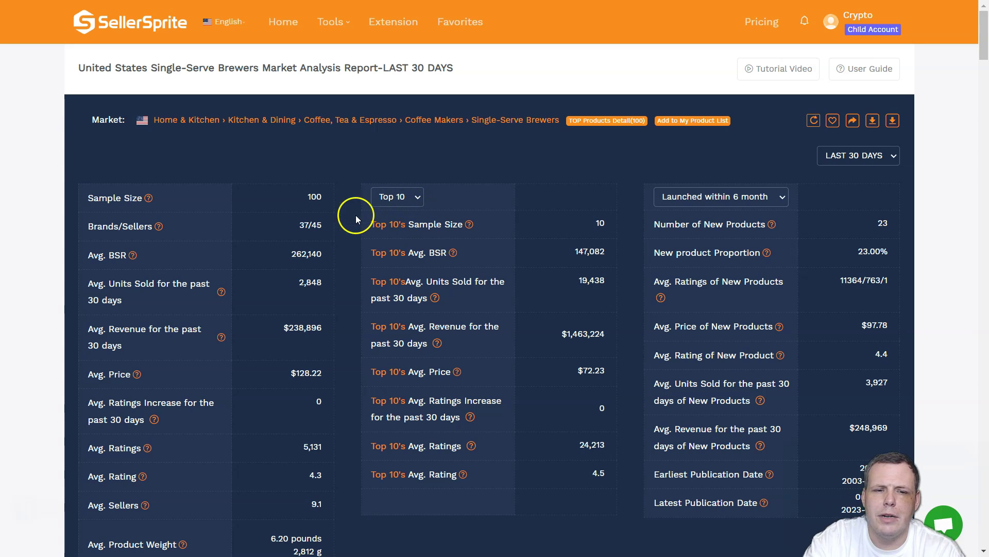
left_click(417, 199)
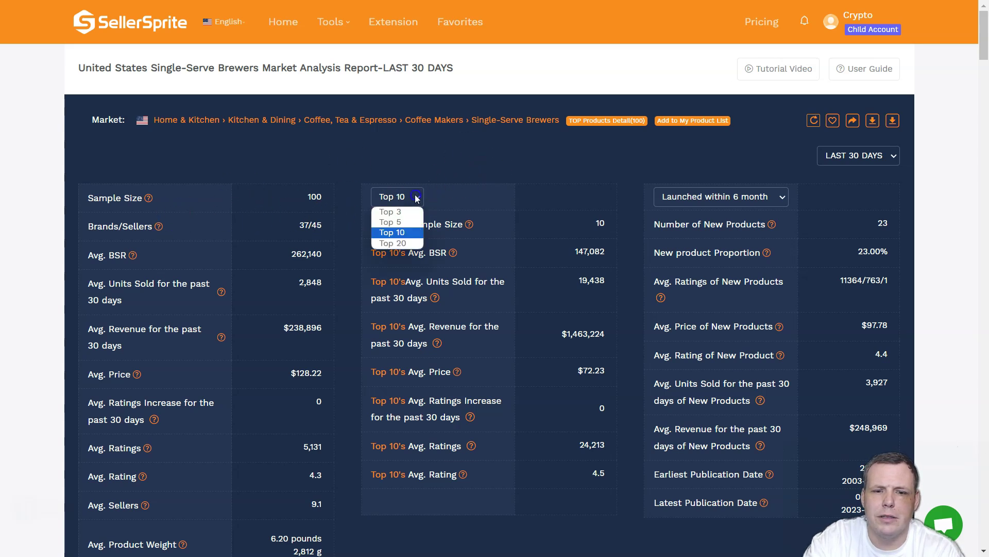
left_click(401, 222)
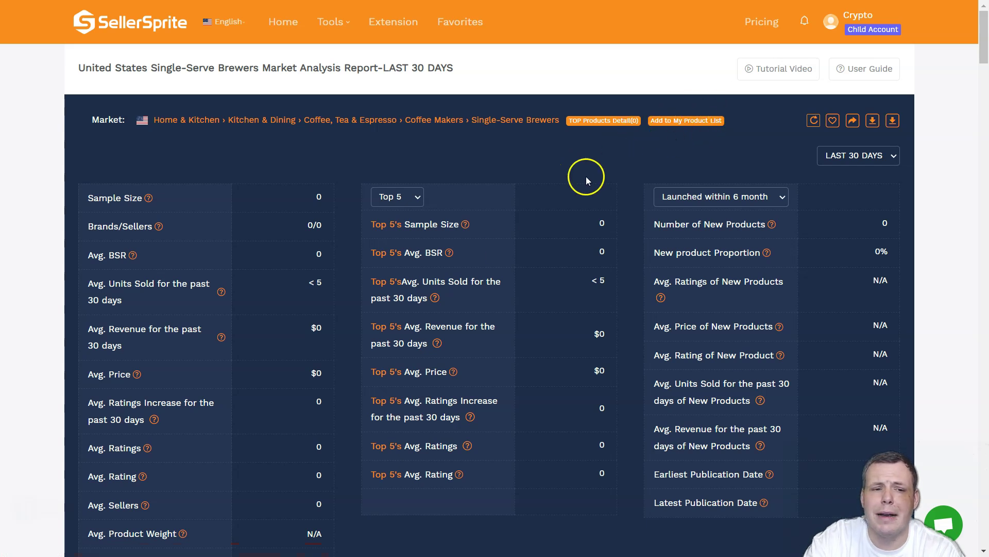
scroll(567, 225, "down", 3)
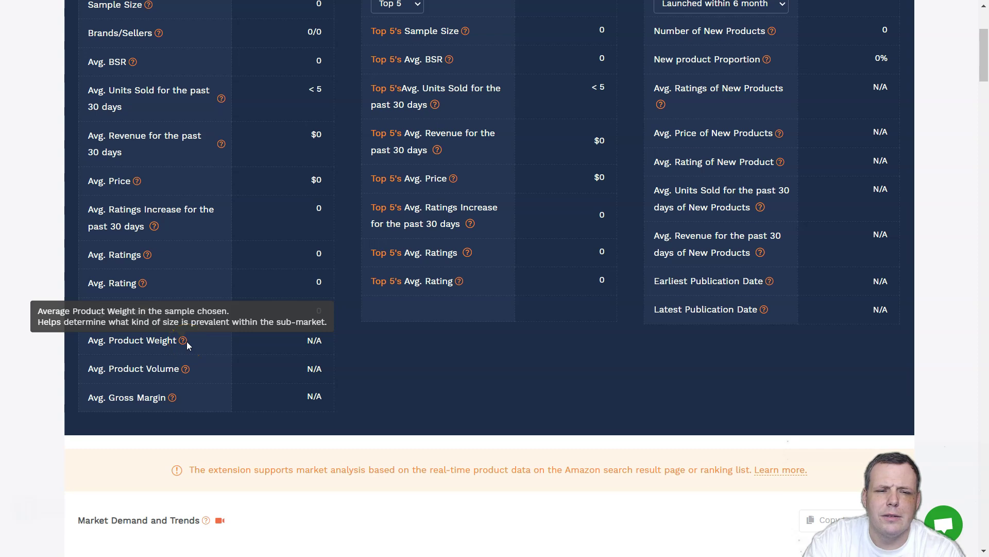
scroll(937, 270, "up", 3)
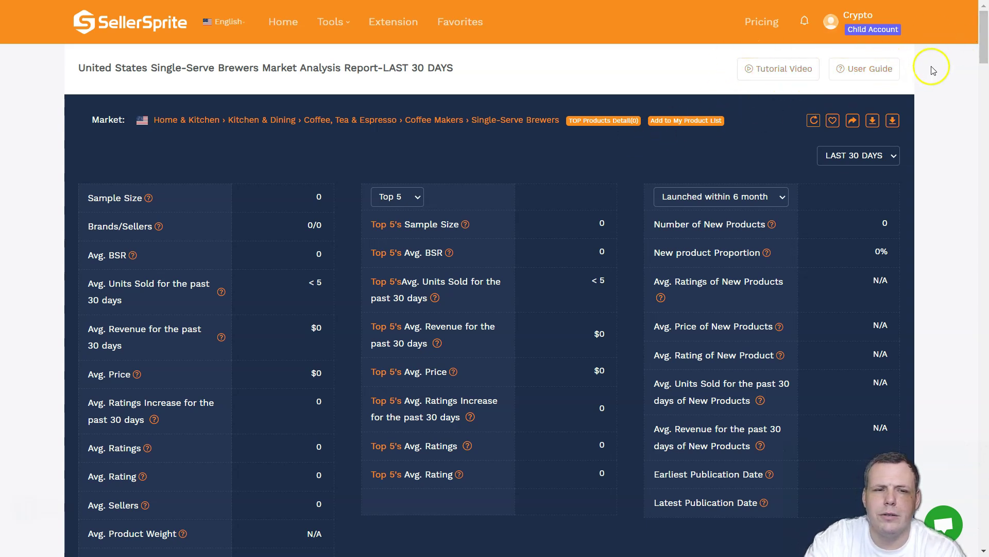
- Open Competitor Lookup from TOP Products Detail and browse the 347 Single-Serve Brewers products, led by the Keurig K-Elite
left_click(613, 123)
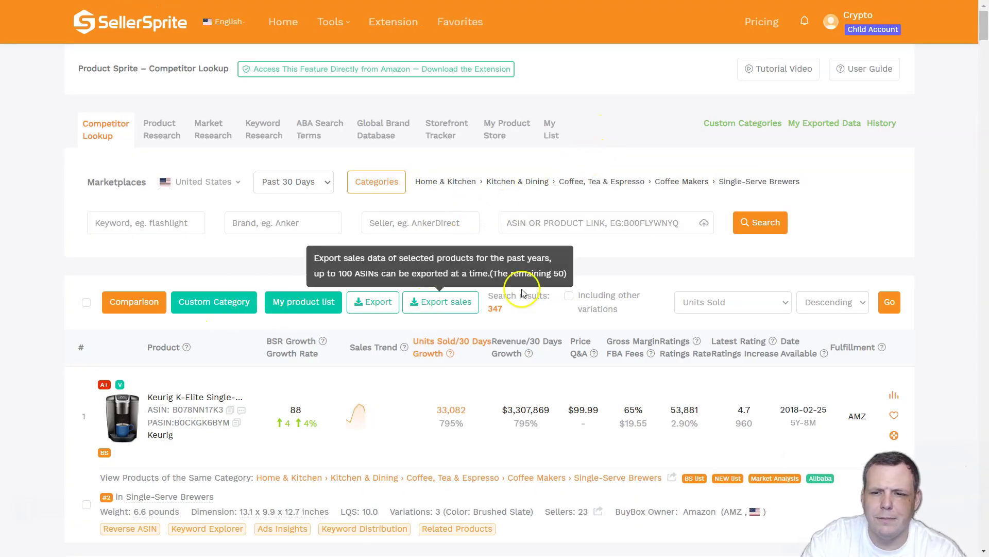
scroll(194, 361, "down", 2)
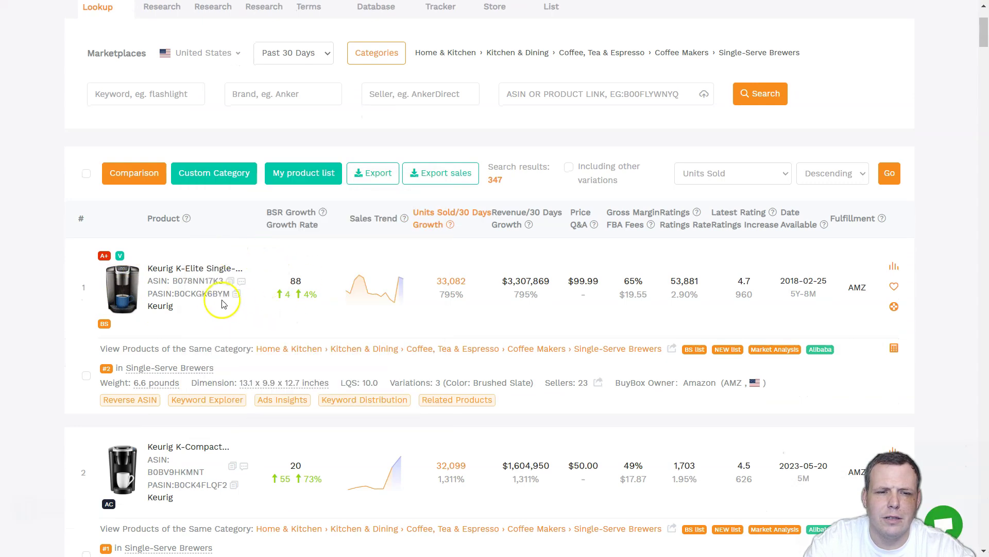
scroll(211, 299, "down", 1)
mouse_move(104, 191)
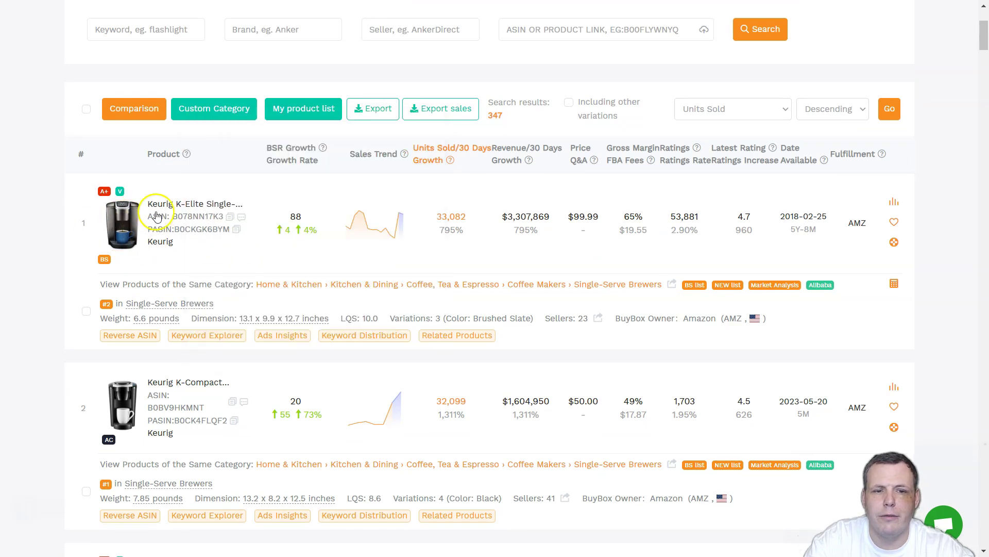
scroll(664, 341, "up", 3)
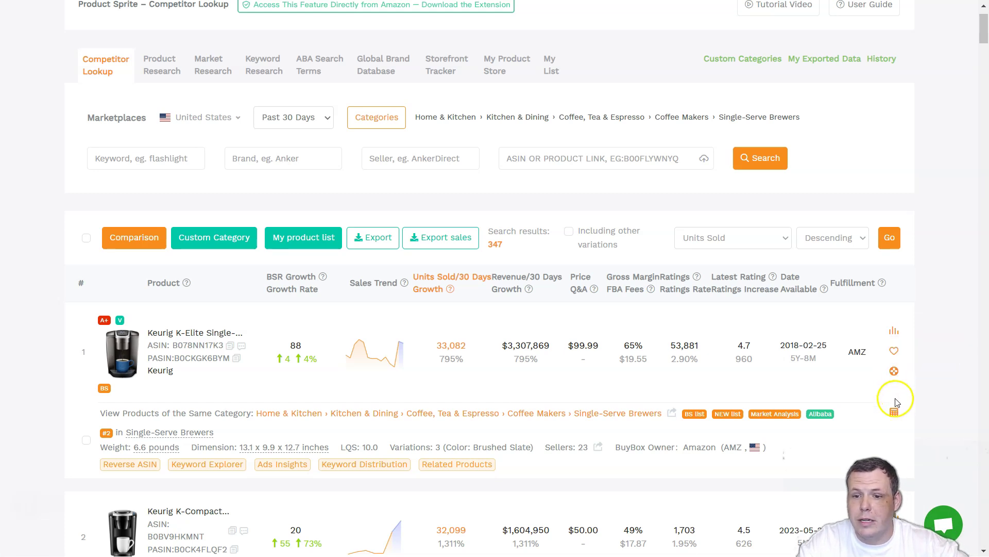
left_click(897, 337)
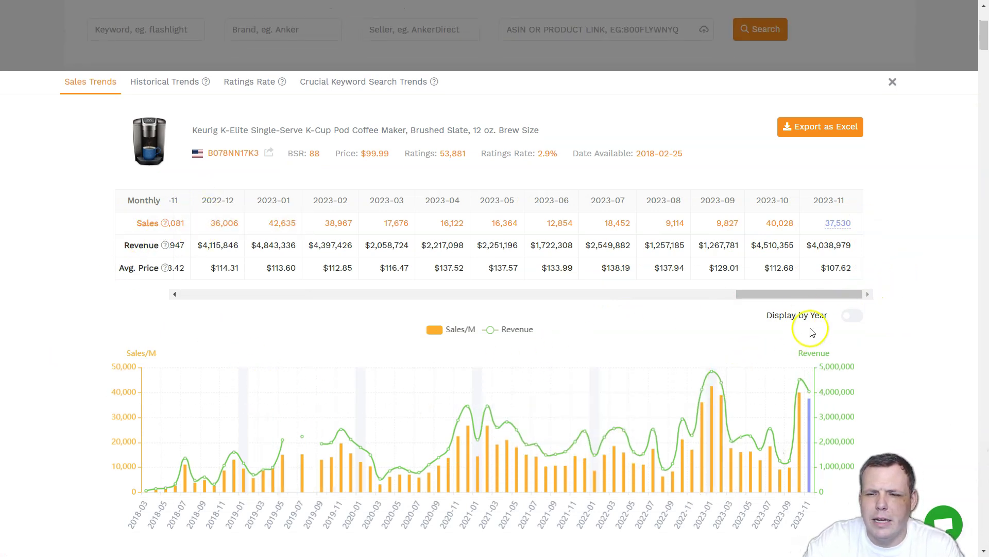
left_click(852, 316)
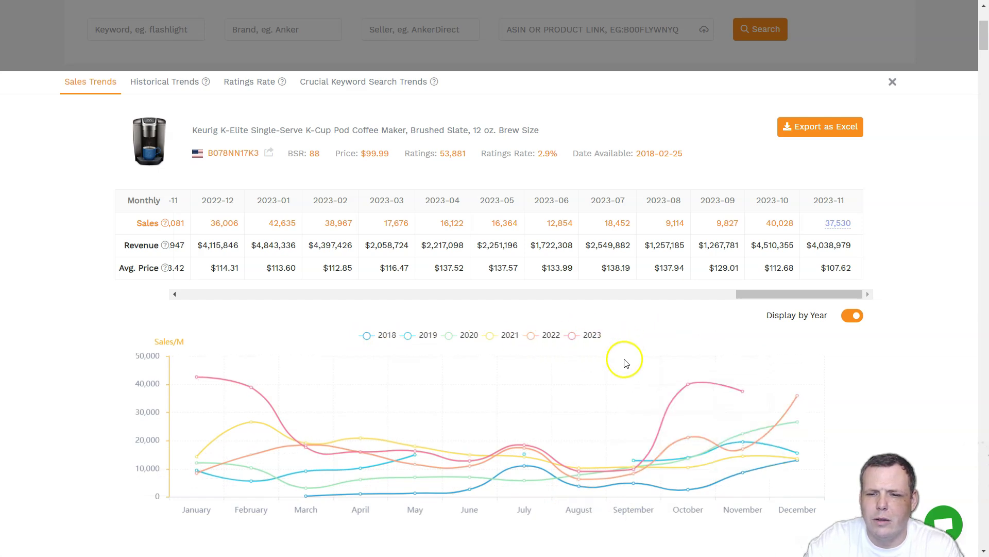
mouse_move(728, 397)
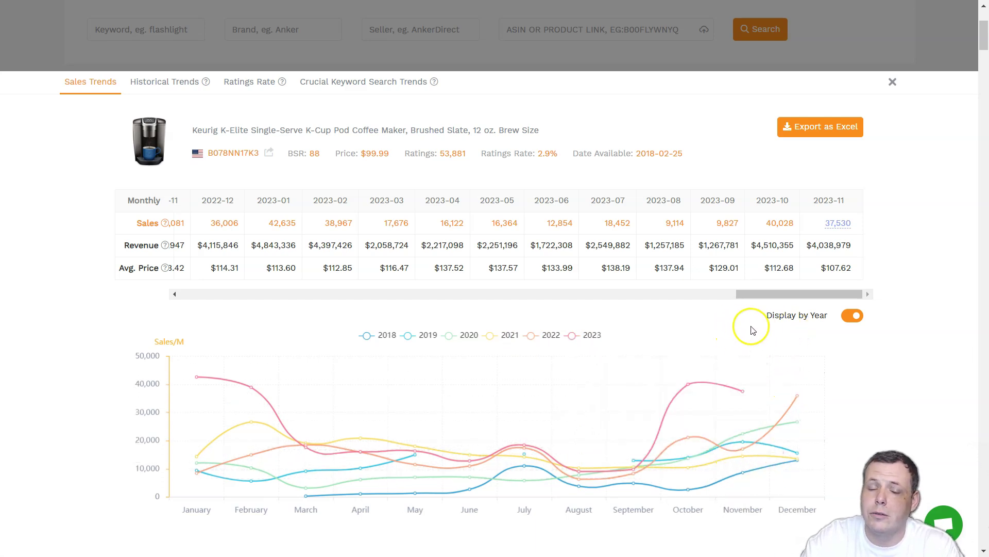
left_click(856, 317)
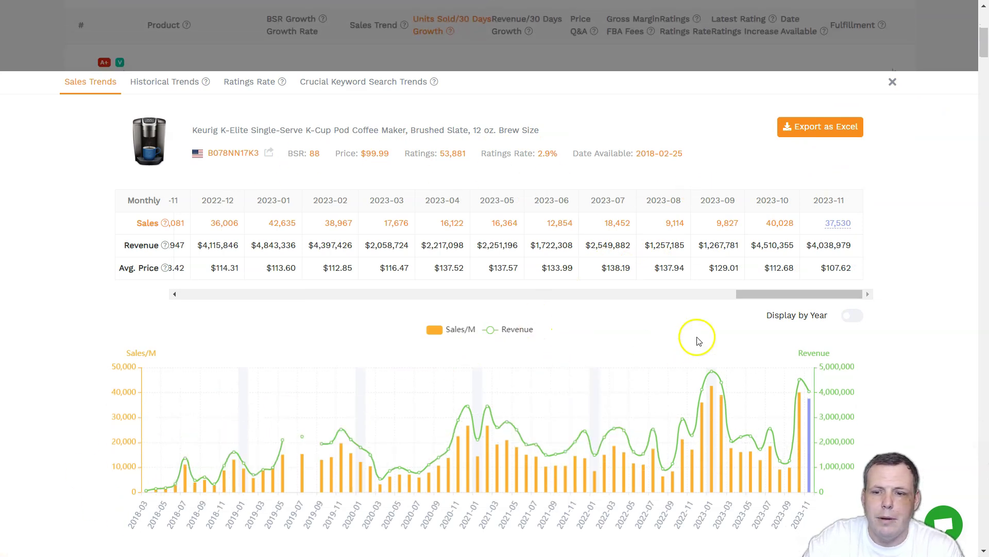
left_click(893, 81)
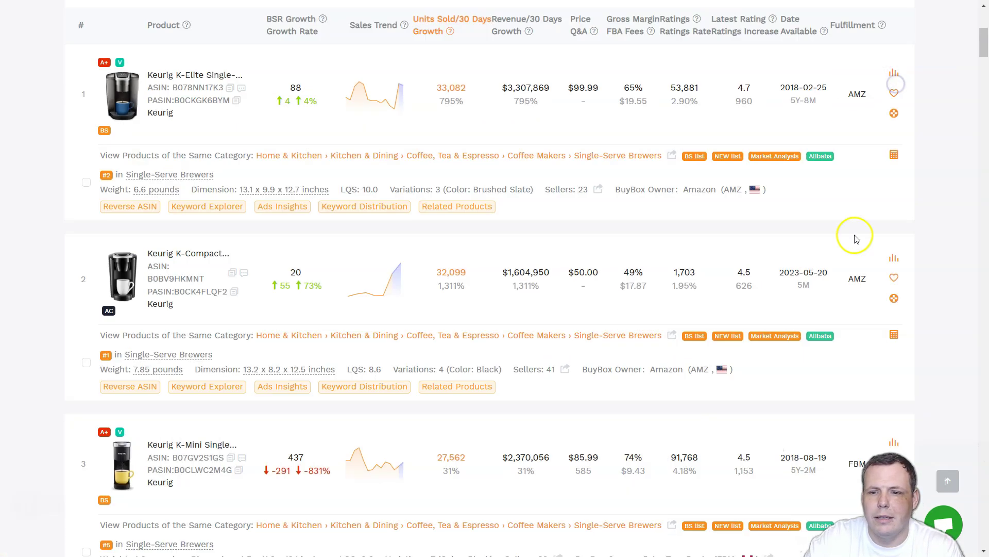
- Track the Keurig K-Compact and copy its Crucial Keyword Search Trends from Historical Trends to the clipboard
left_click(892, 281)
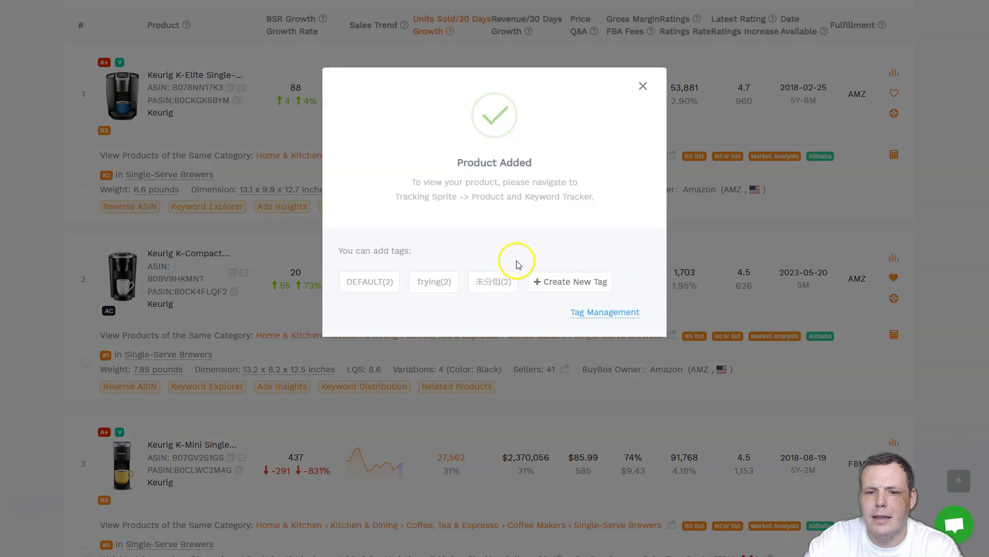
left_click(642, 86)
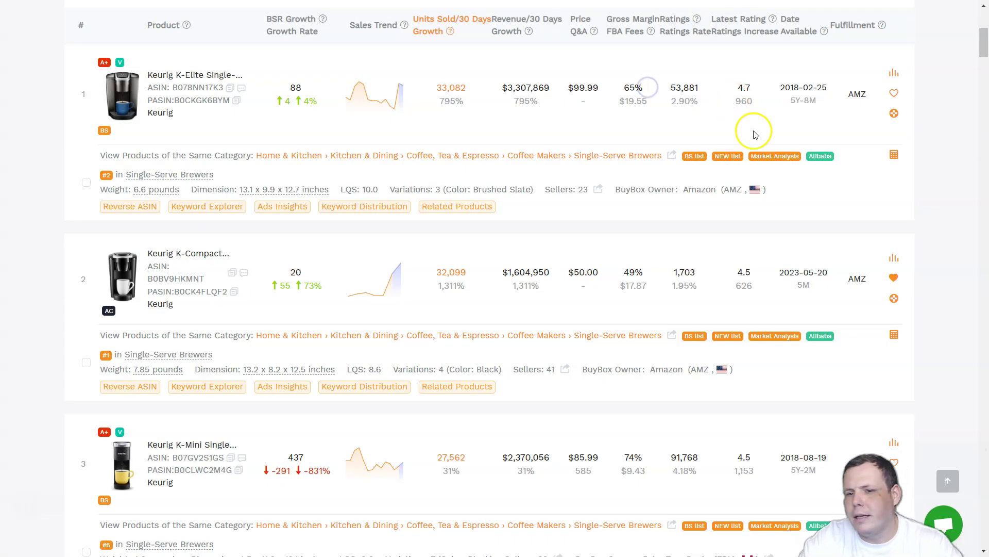
left_click(894, 299)
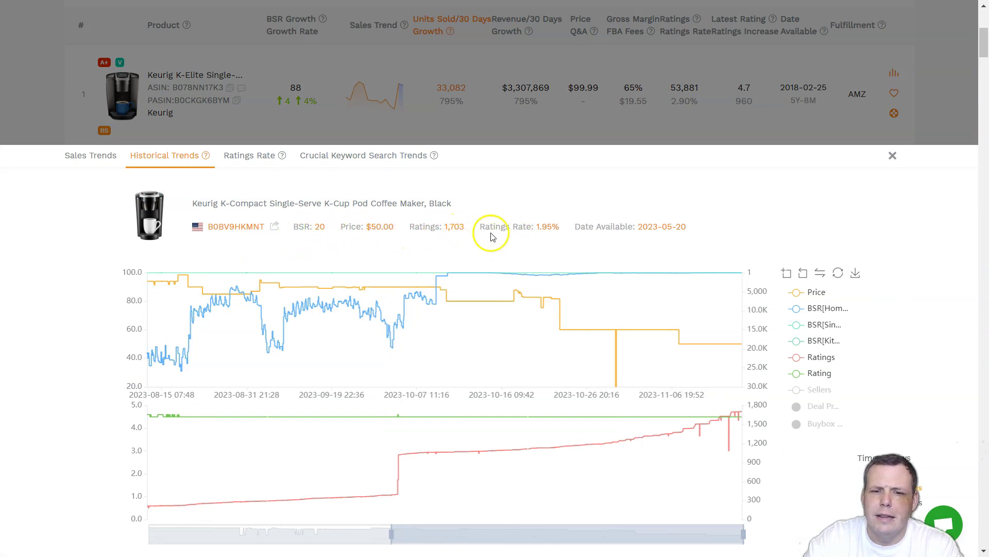
left_click(238, 160)
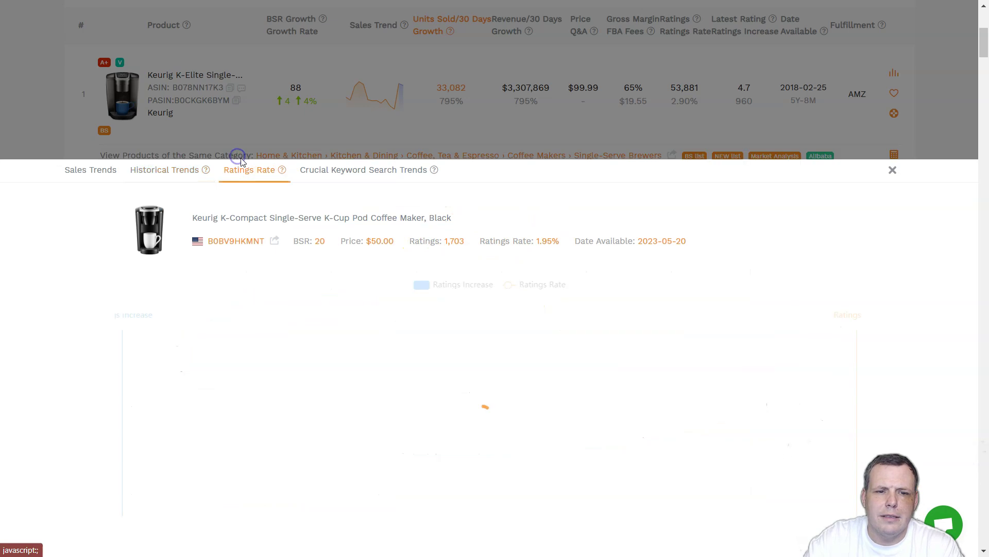
left_click(353, 175)
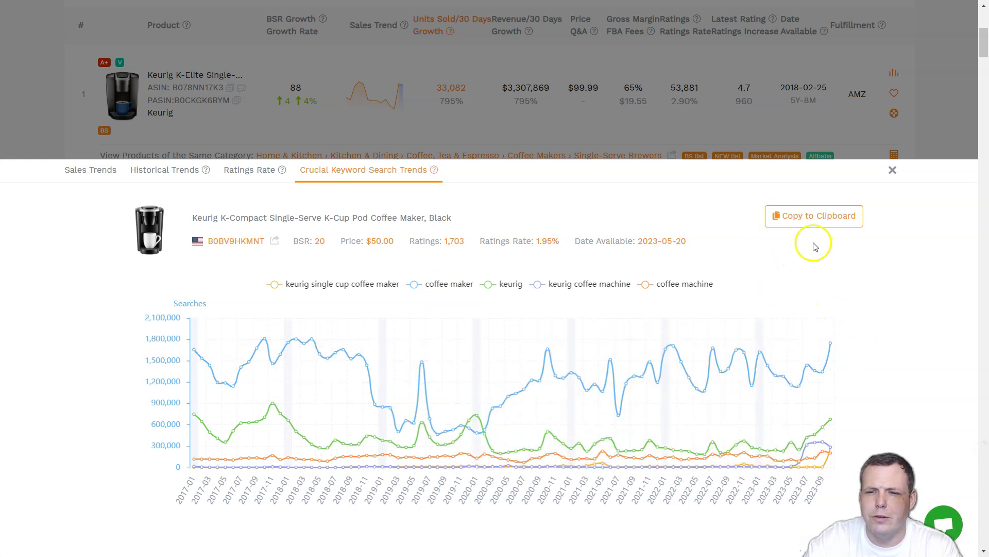
left_click(804, 226)
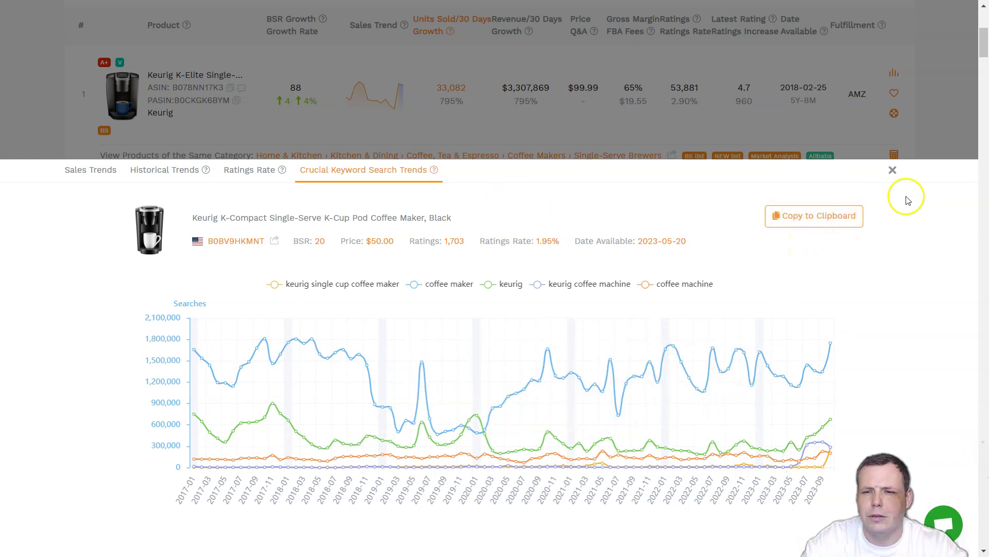
- Close the K-Compact's keyword trends panel to show the full Competitor Lookup list again
left_click(895, 169)
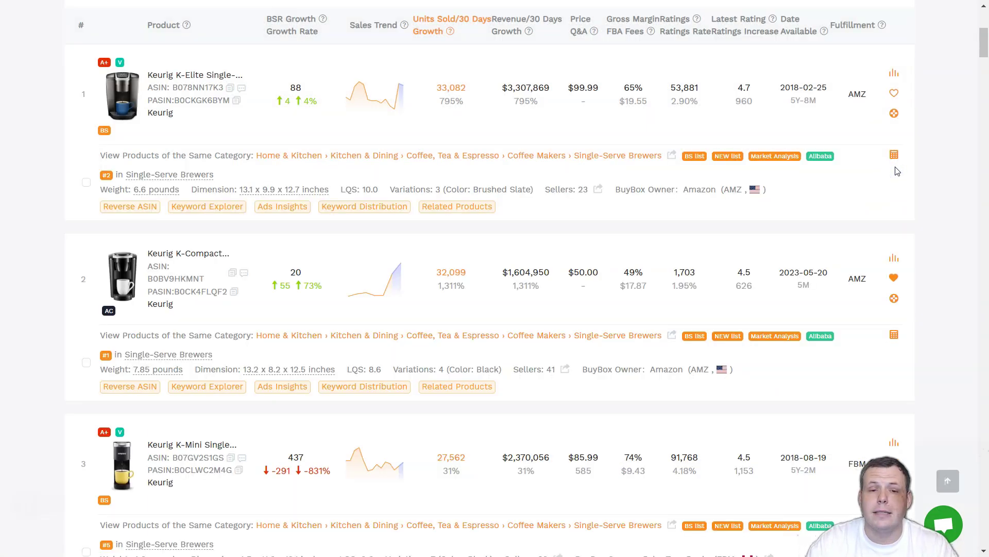